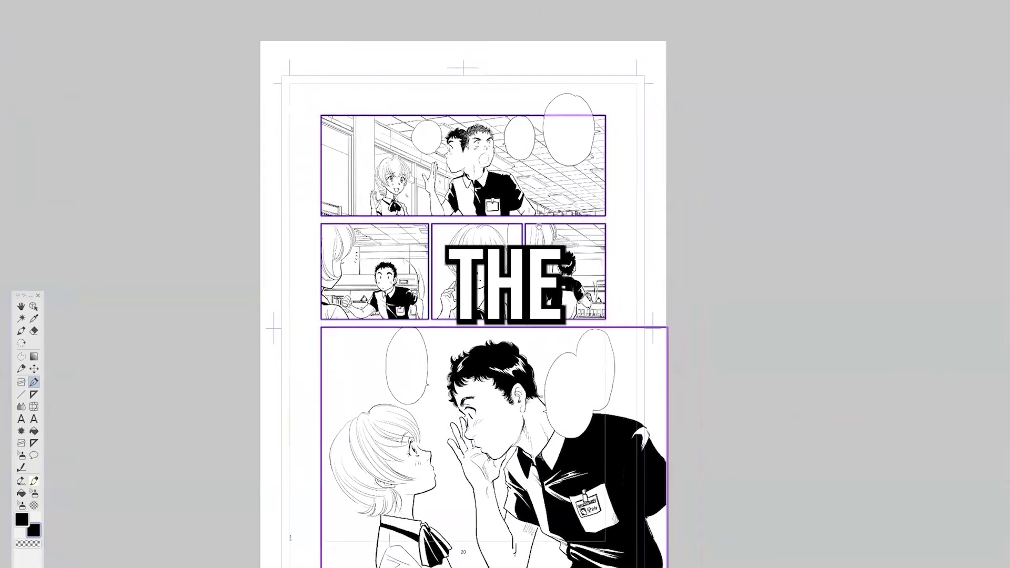
Step: Expand the background sketch layer folder in the Layer panel
scroll(505, 284, up, 5)
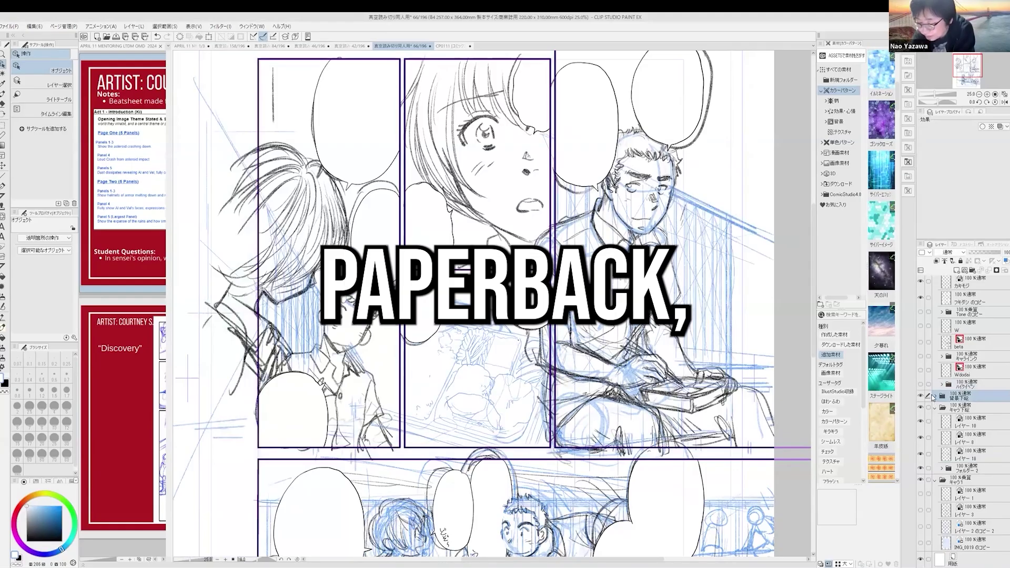
click(935, 395)
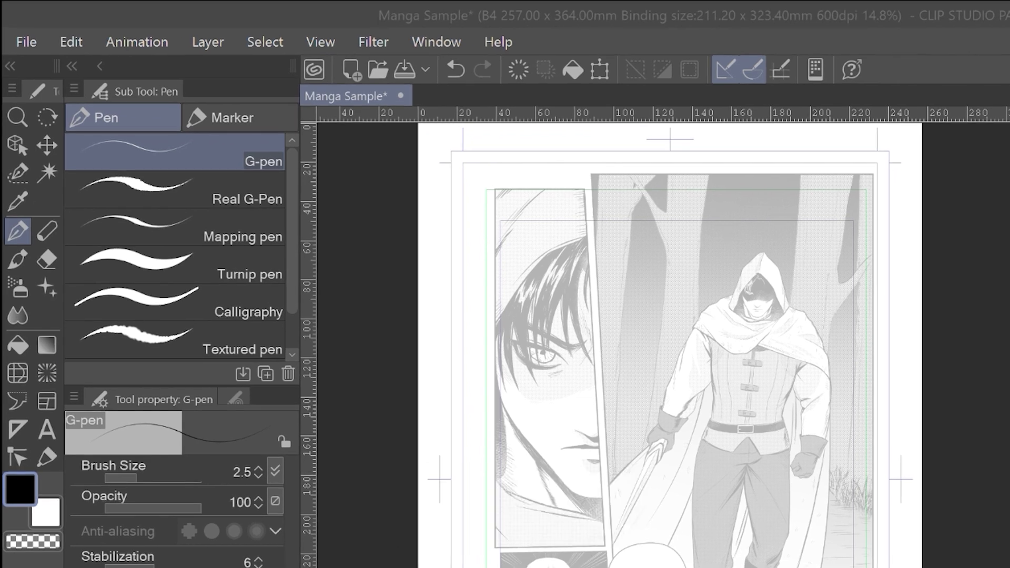
click(17, 172)
click(46, 258)
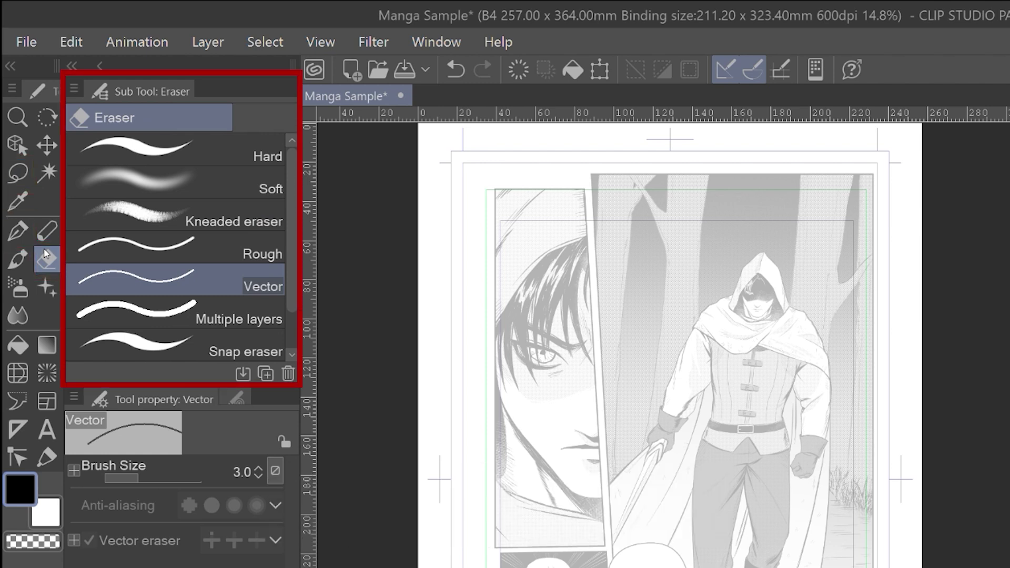
click(193, 153)
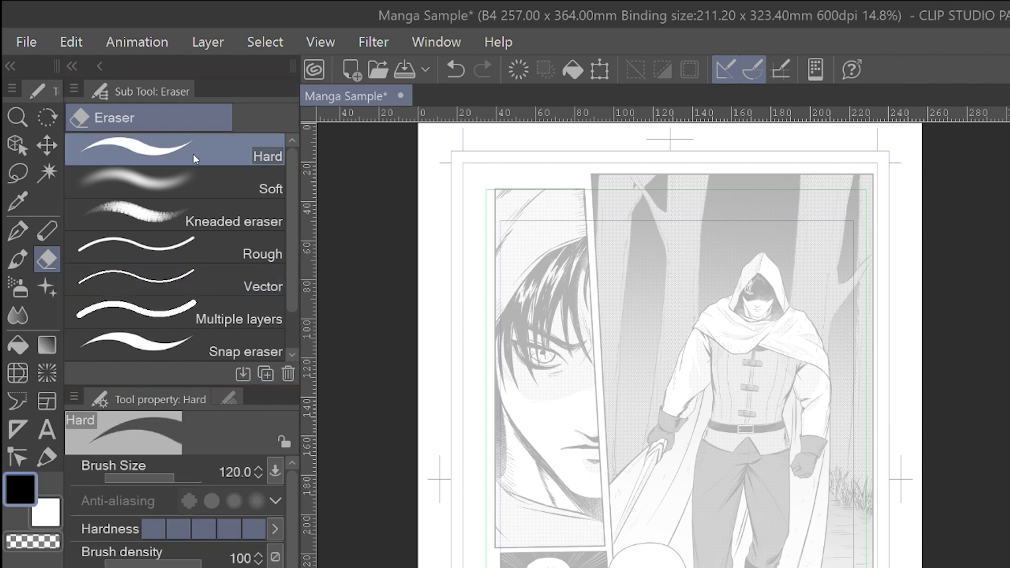
click(4, 227)
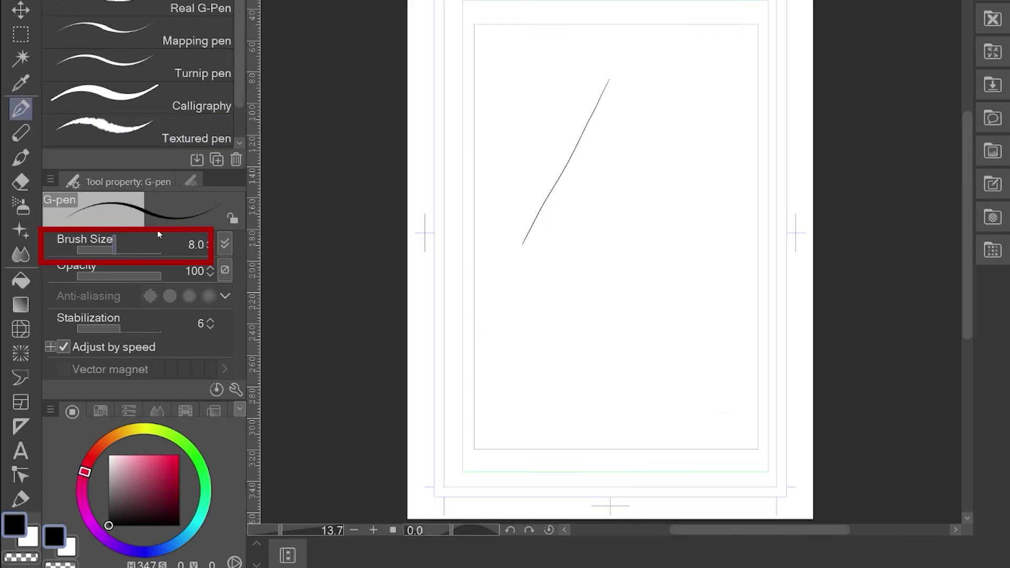
Step: Raise the pen size from 8 to 26.6 and draw several thicker diagonal strokes beside the thin line
drag(608, 230, 417, 153)
drag(628, 81, 535, 248)
mouse_move(610, 252)
mouse_down()
mouse_move(642, 104)
mouse_move(556, 264)
mouse_up()
drag(610, 233, 626, 153)
drag(694, 102, 590, 295)
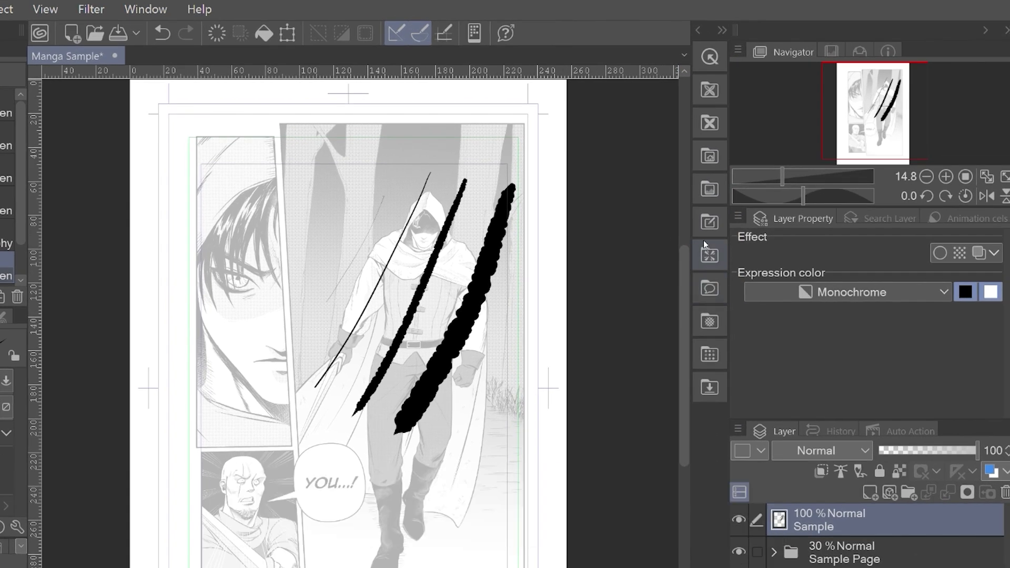
Step: Show the effect-line materials, widen the canvas area, zoom in, and mirror the view then restore it
click(708, 251)
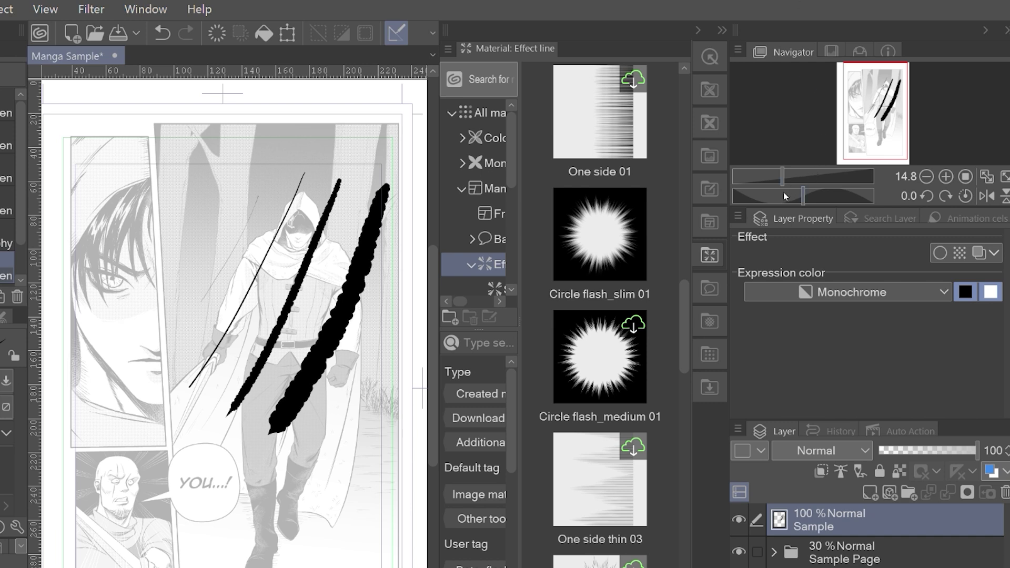
drag(729, 197, 785, 197)
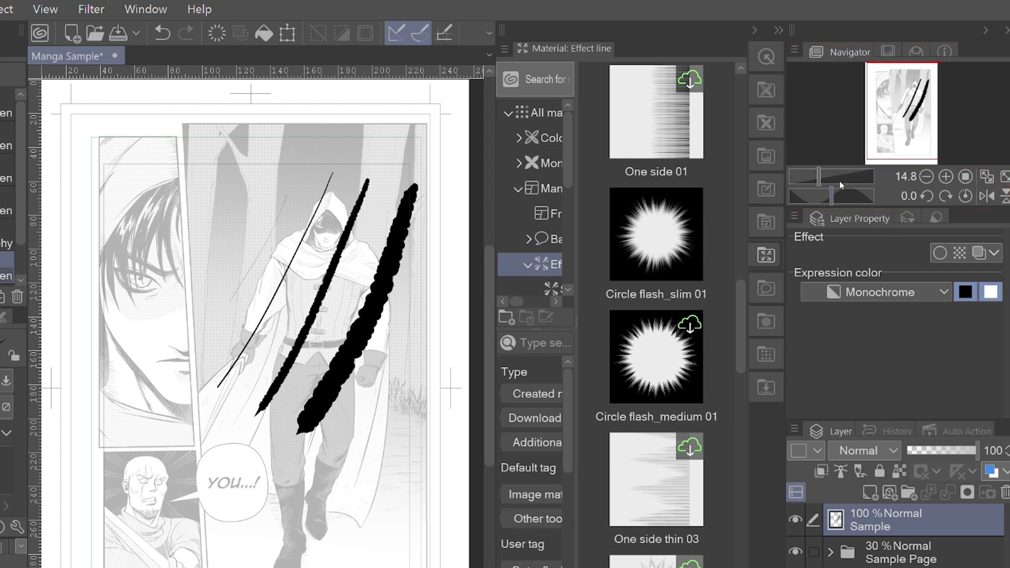
drag(815, 173, 831, 195)
click(986, 195)
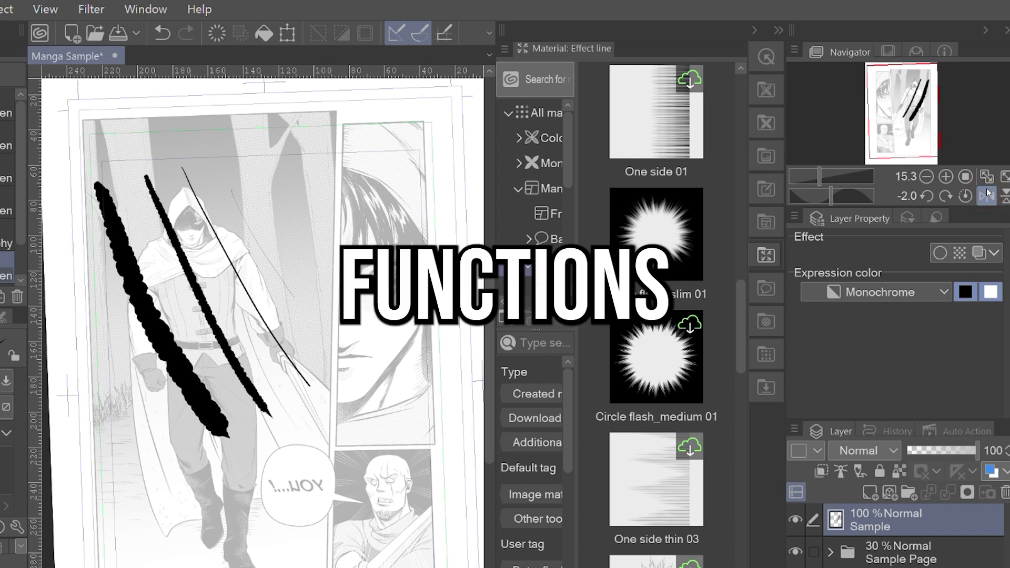
click(986, 195)
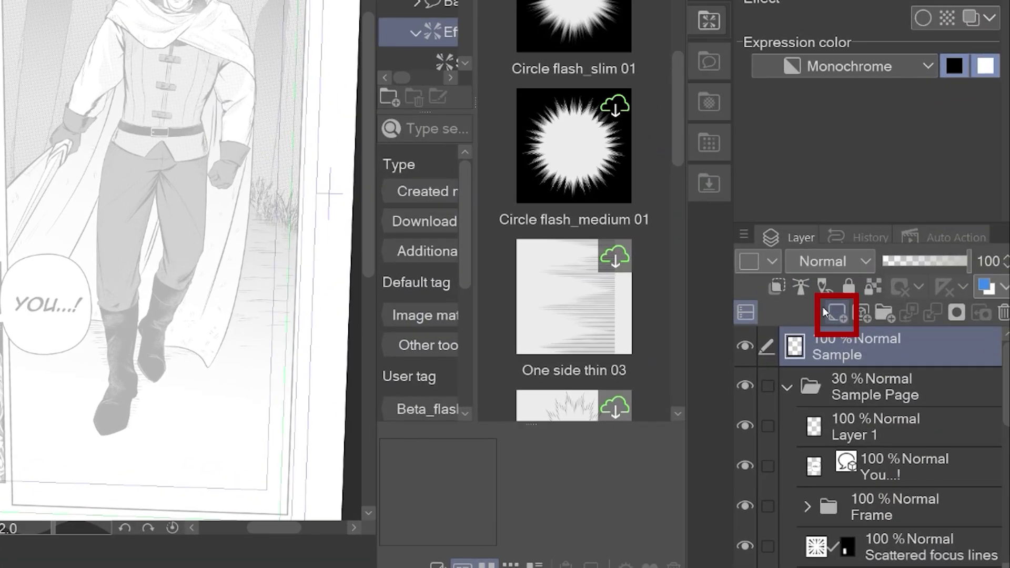
Step: Add a new raster layer, move Fill 2 beneath Line Art and Red beneath Blue
click(891, 410)
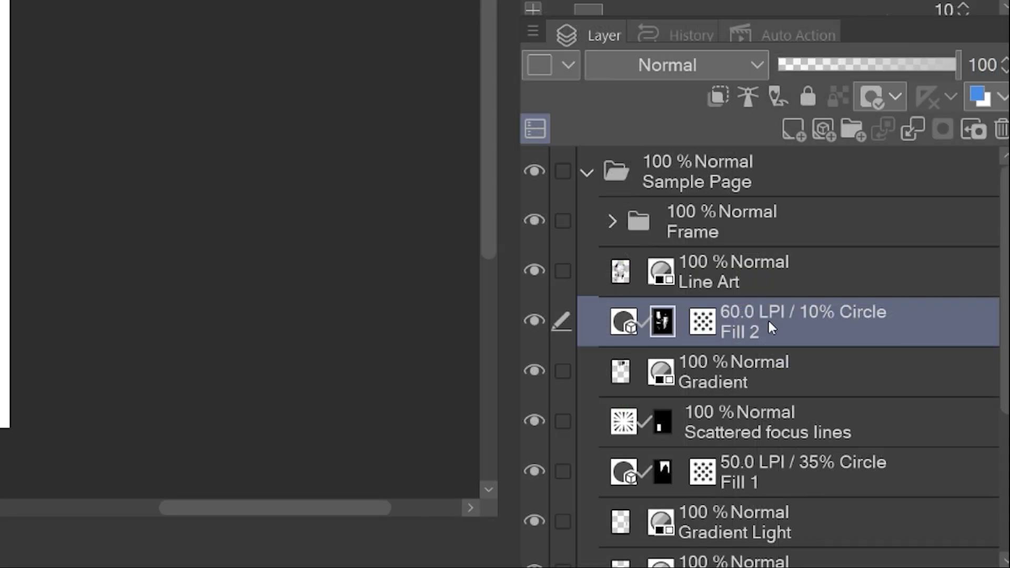
drag(769, 321, 790, 247)
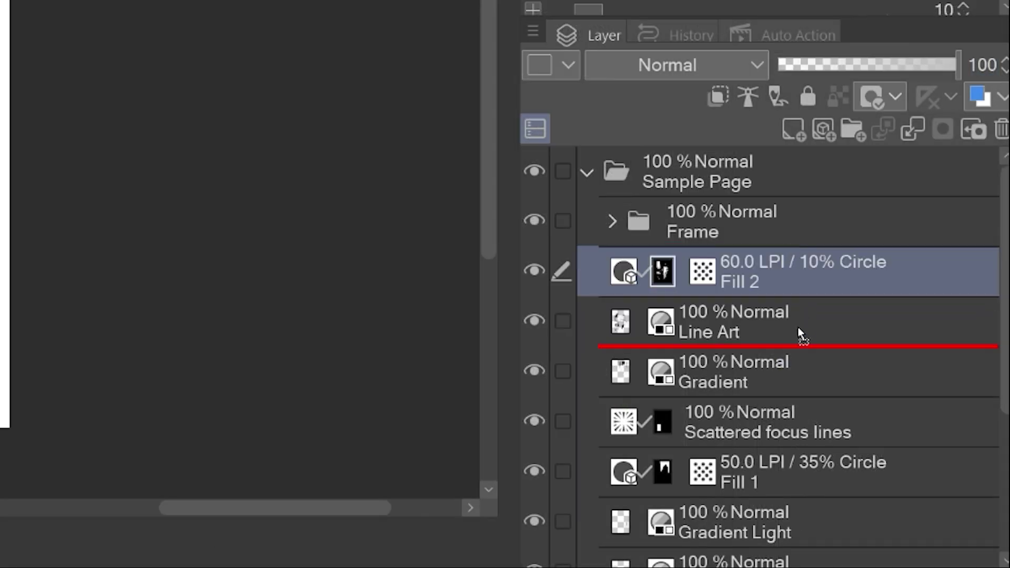
drag(799, 329, 797, 326)
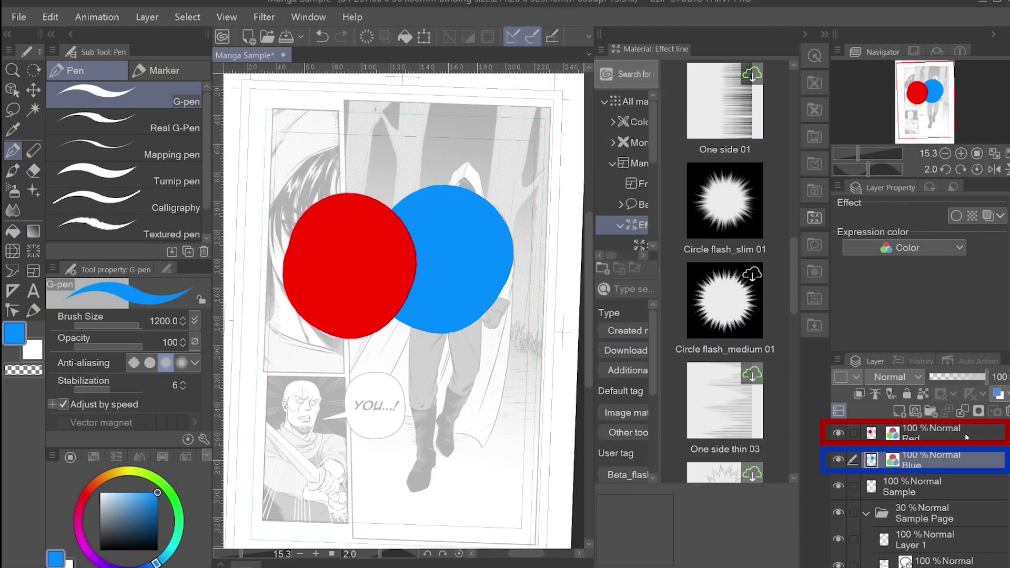
click(965, 433)
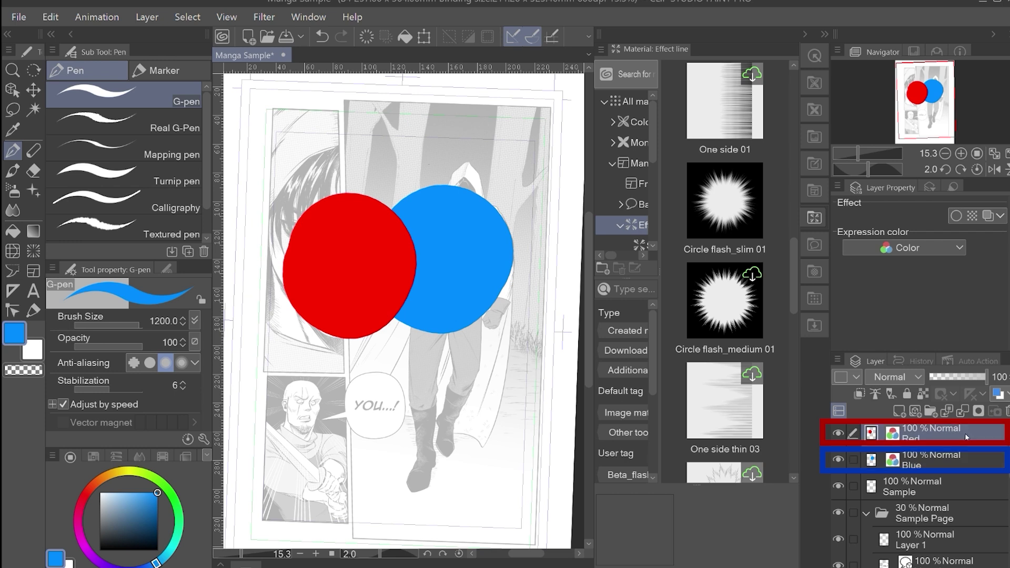
drag(965, 433, 960, 464)
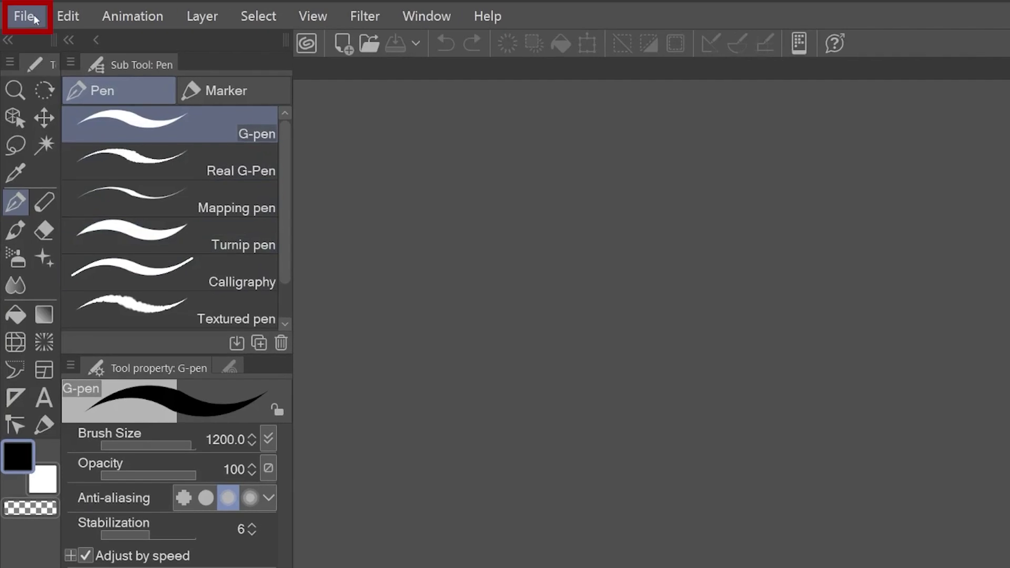
Step: Start a new Comic project via File > New, showing the full page settings and the preset list
click(24, 16)
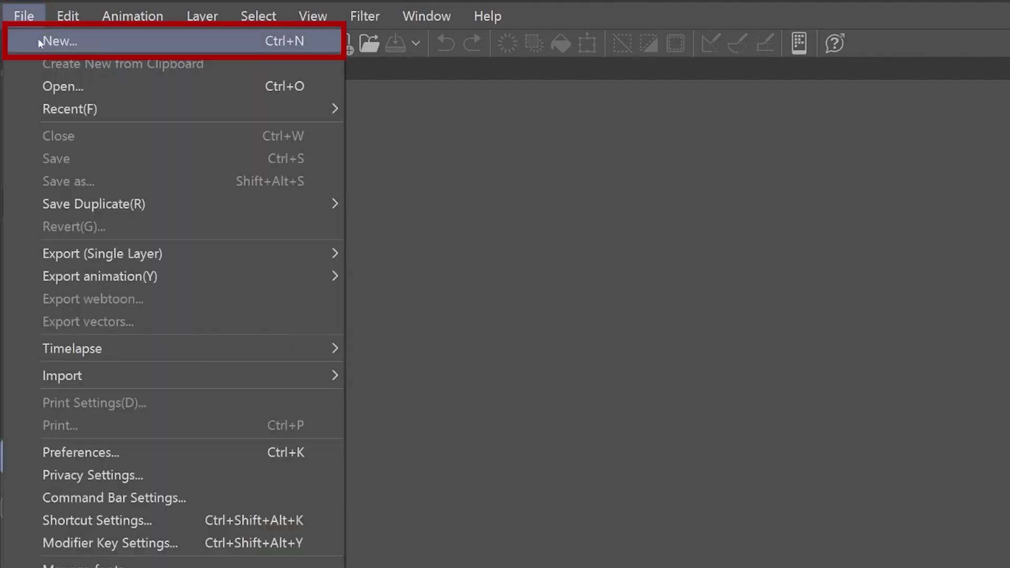
click(47, 47)
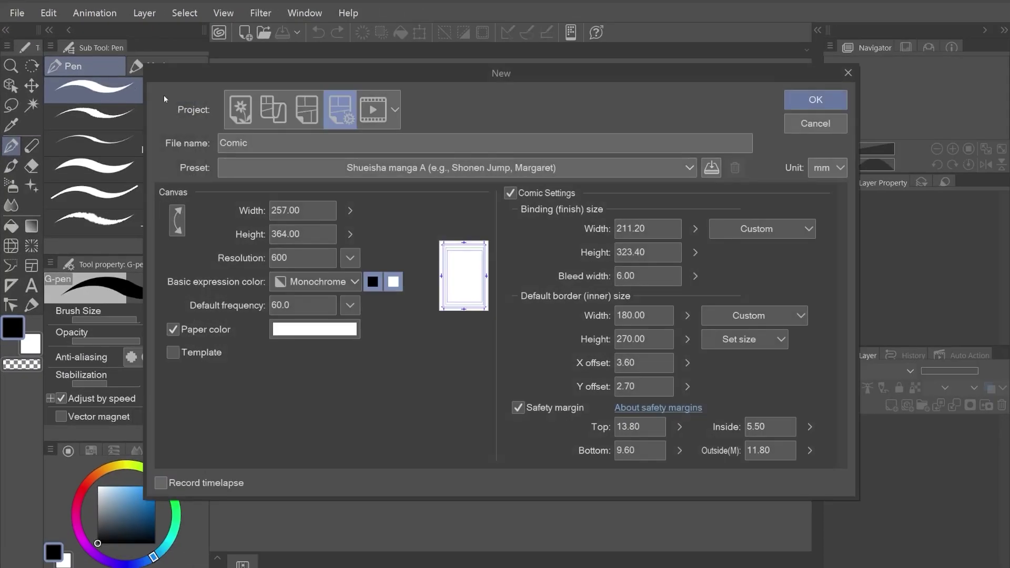
click(241, 113)
click(274, 110)
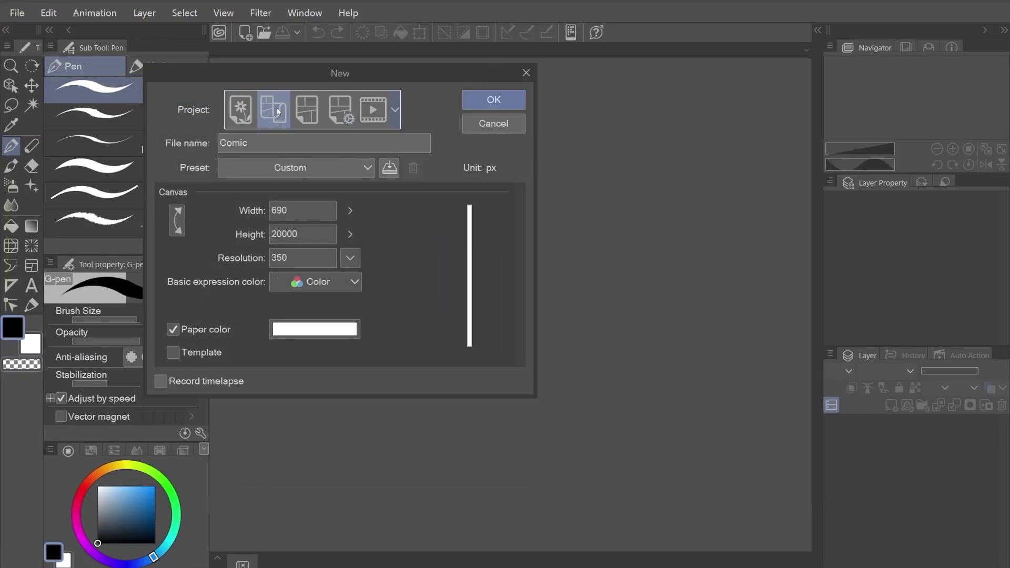
click(315, 112)
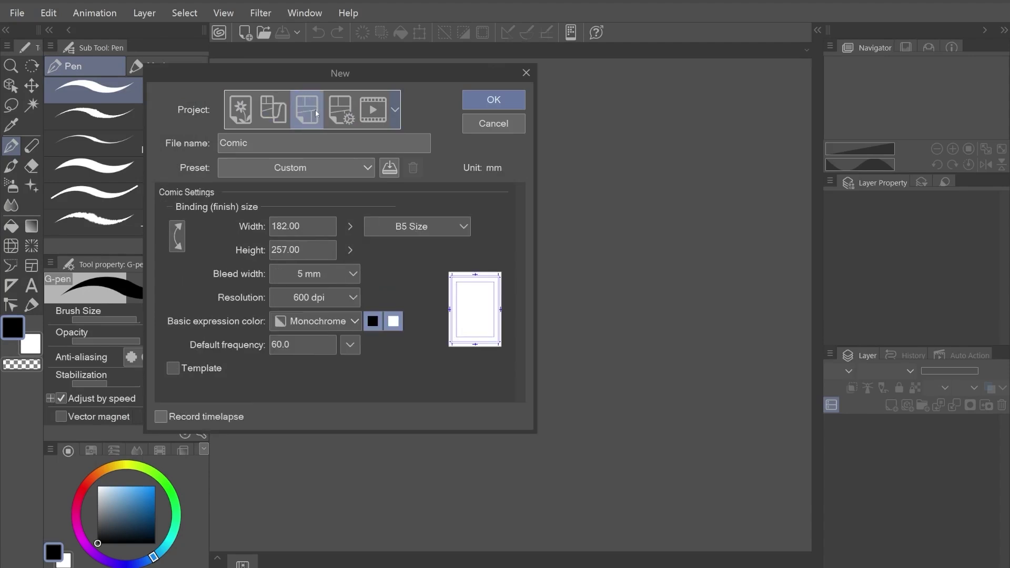
click(349, 119)
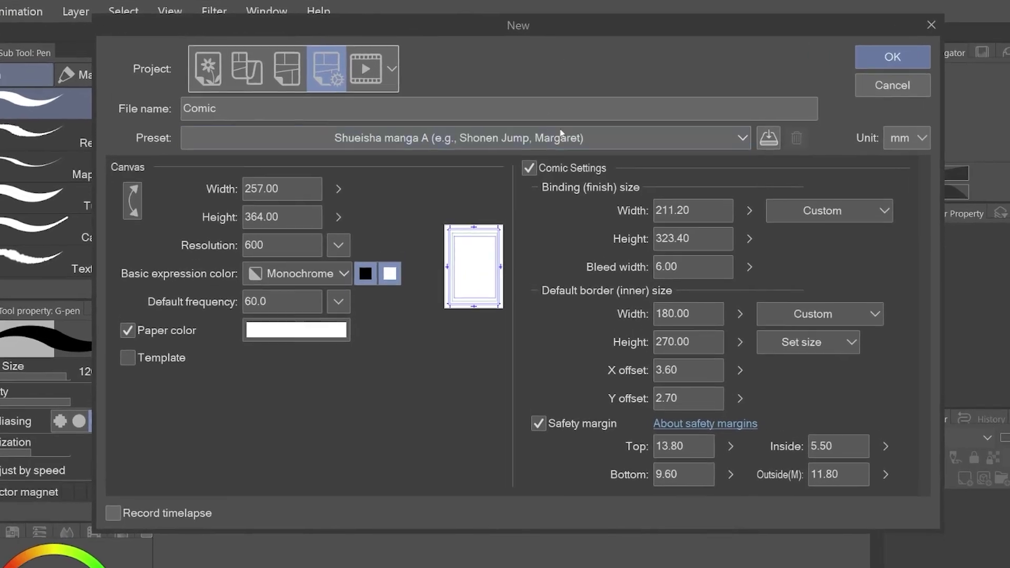
click(560, 134)
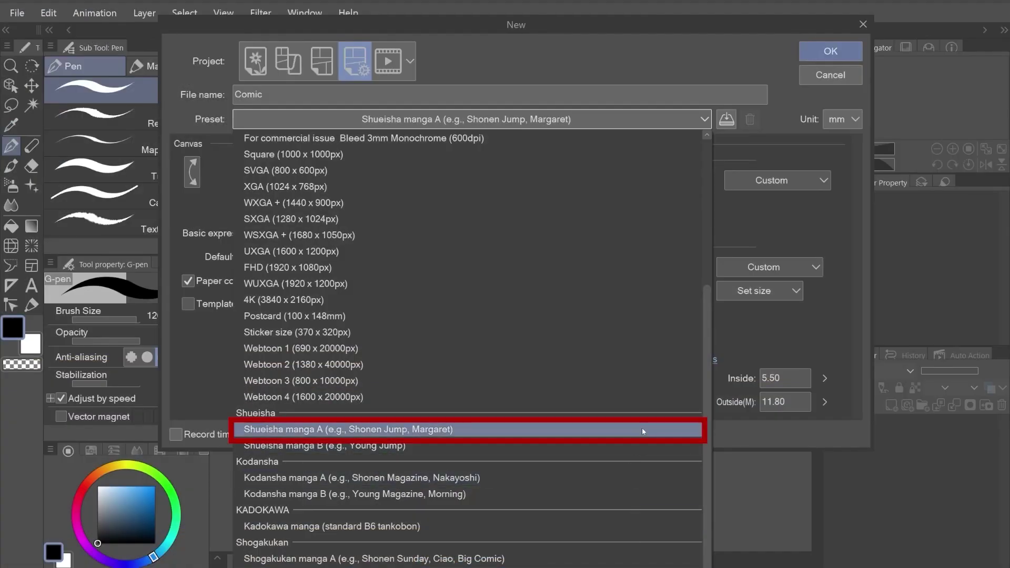
Step: Choose the Shueisha manga A preset and create the comic page
click(641, 428)
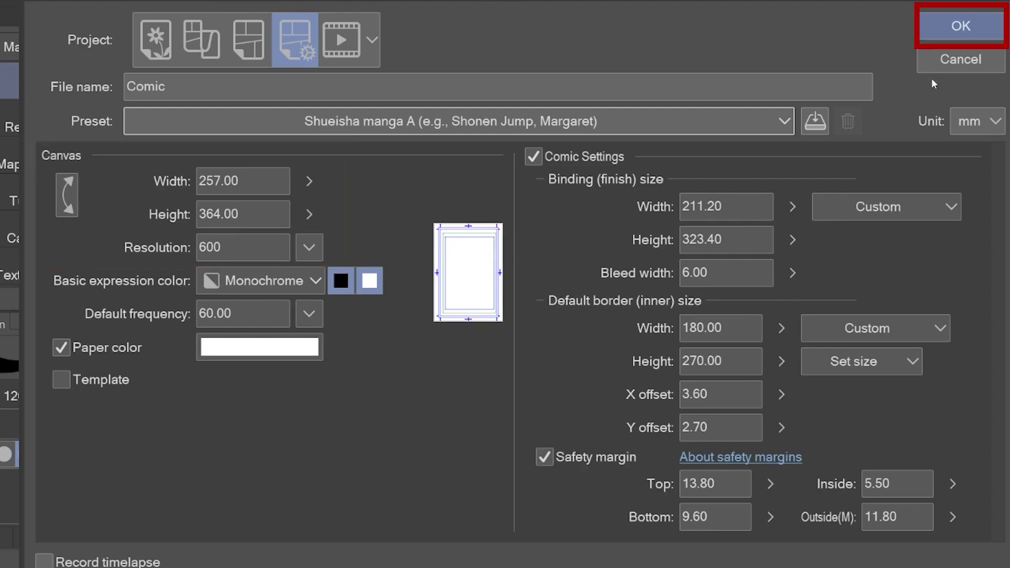
click(960, 27)
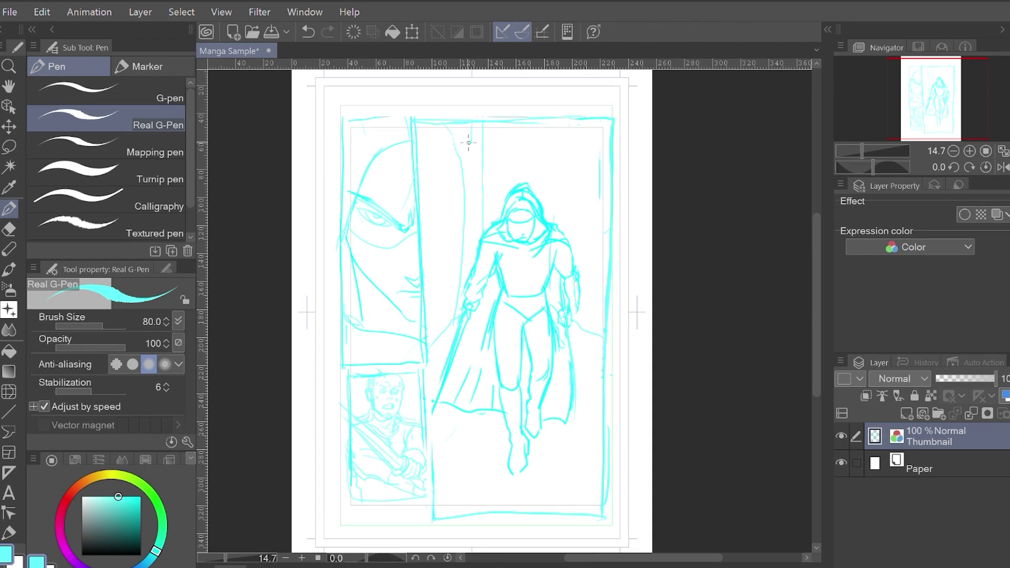
Step: Add a rough vertical stroke to the cyan thumbnail sketch
drag(441, 122, 441, 335)
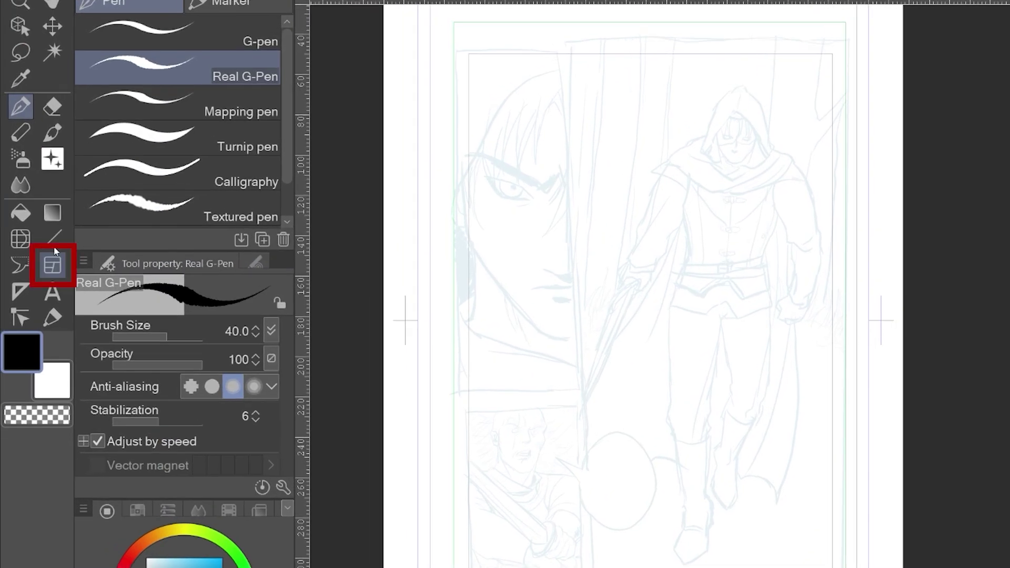
Step: Draw a small rectangular panel frame near the top left
click(53, 260)
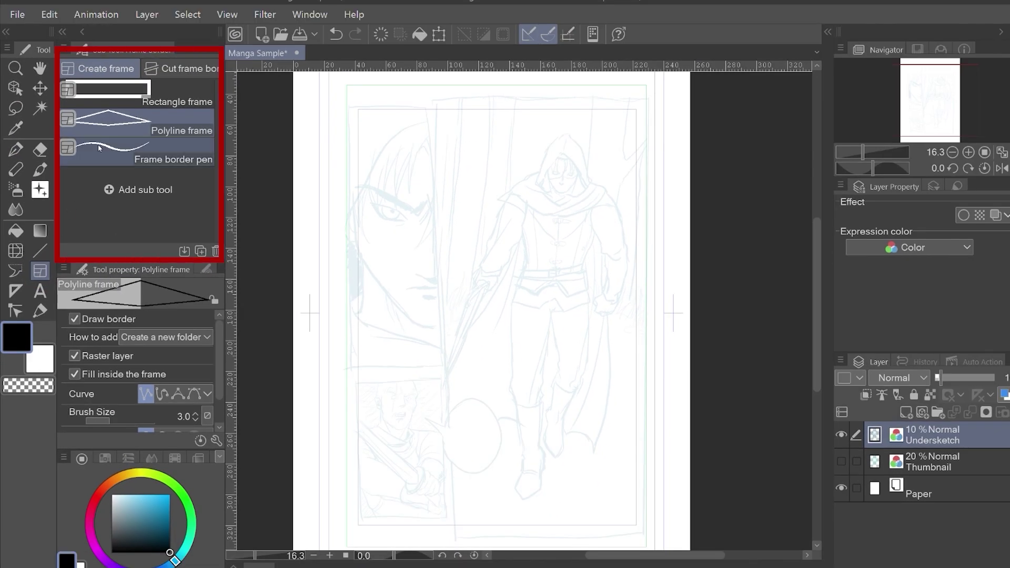
click(122, 98)
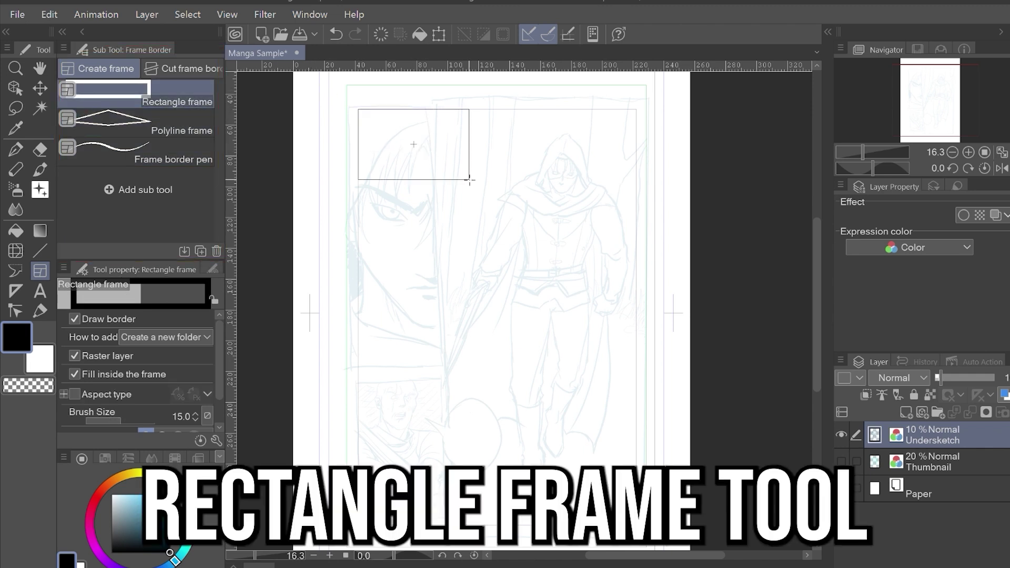
drag(509, 212, 529, 235)
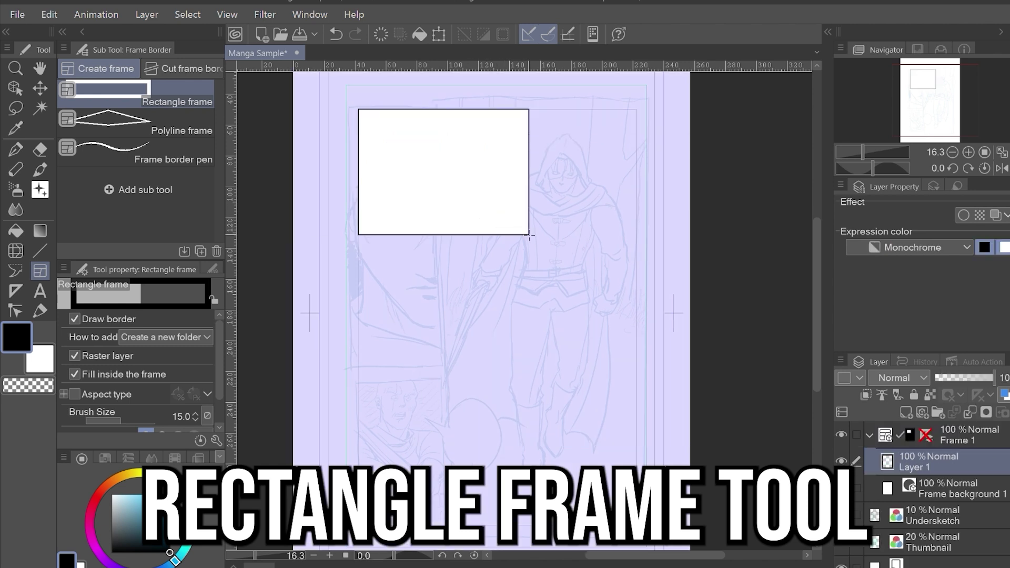
Step: Draw a triangular panel with the Polyline frame tool
click(181, 131)
click(525, 260)
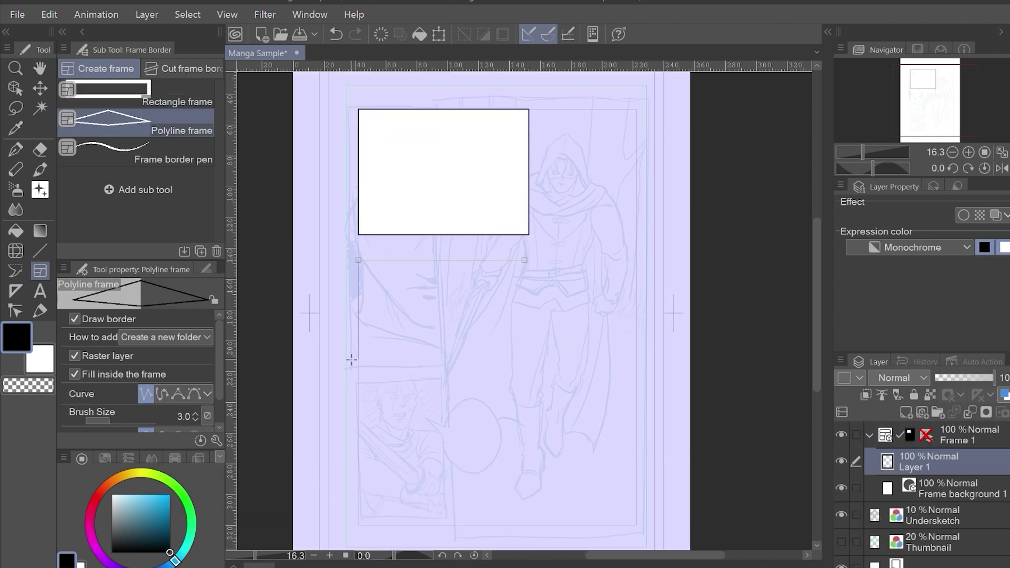
click(359, 380)
click(525, 260)
Step: Draw a curved freehand panel with the Frame border pen
click(174, 153)
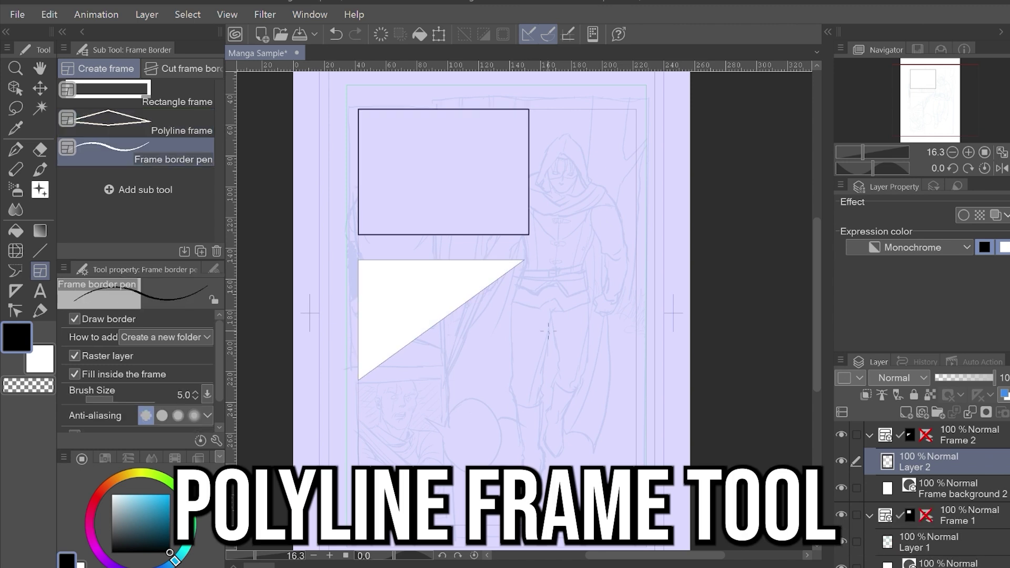
mouse_move(549, 333)
mouse_down()
mouse_move(472, 327)
mouse_move(442, 372)
mouse_up()
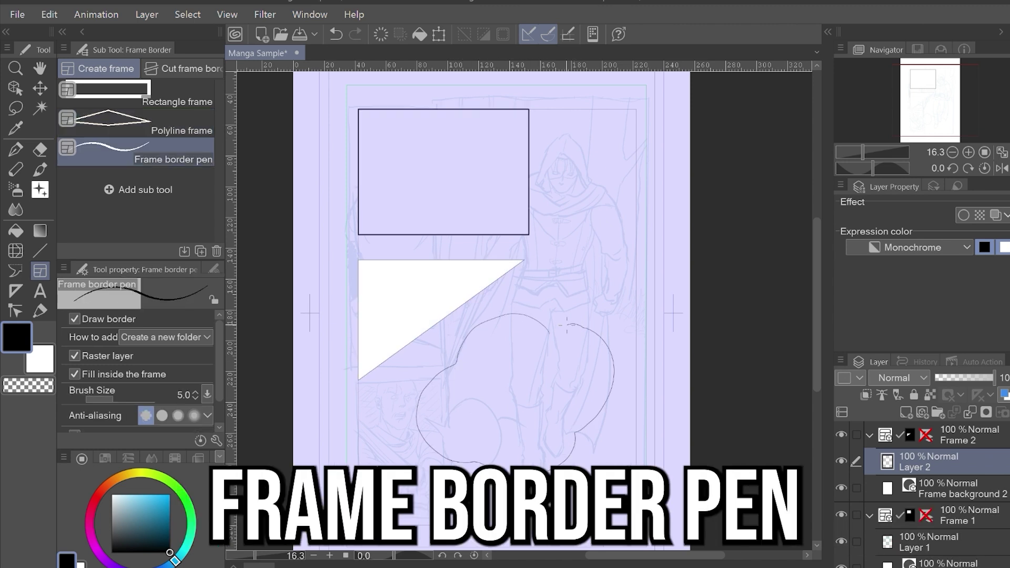
drag(550, 334, 556, 337)
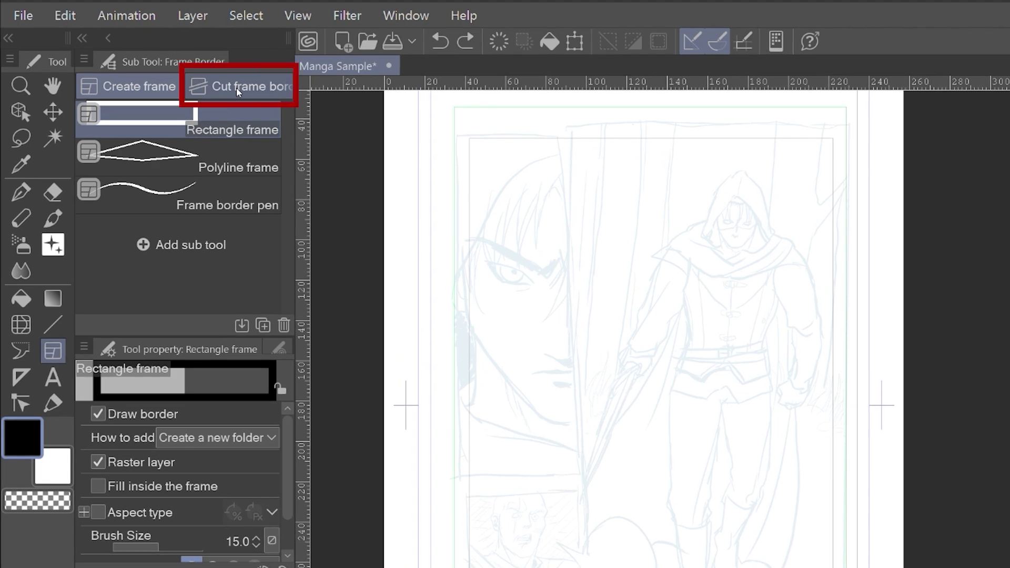
Step: Draw one rectangular panel frame covering the page's drawing area
click(236, 87)
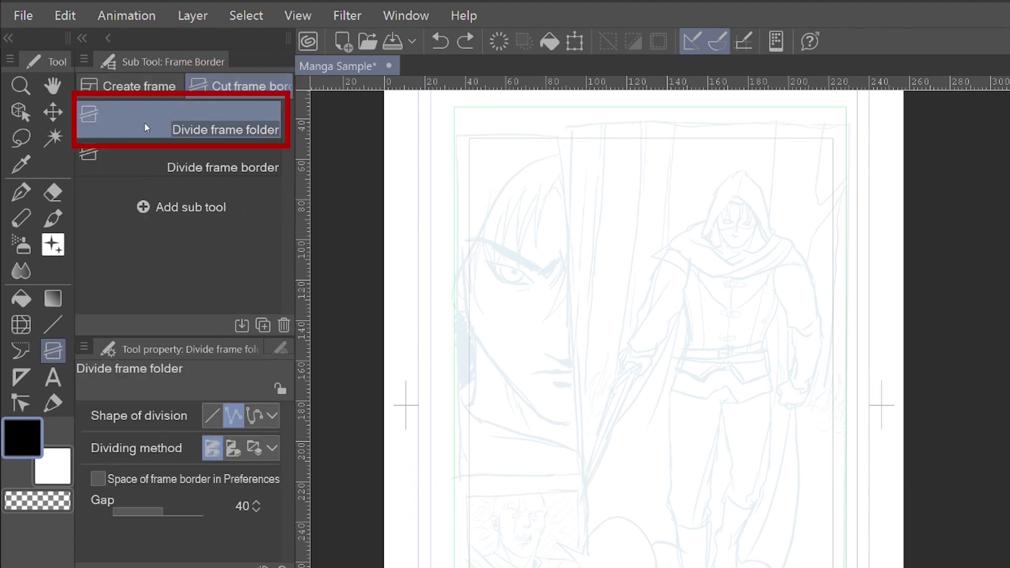
click(137, 86)
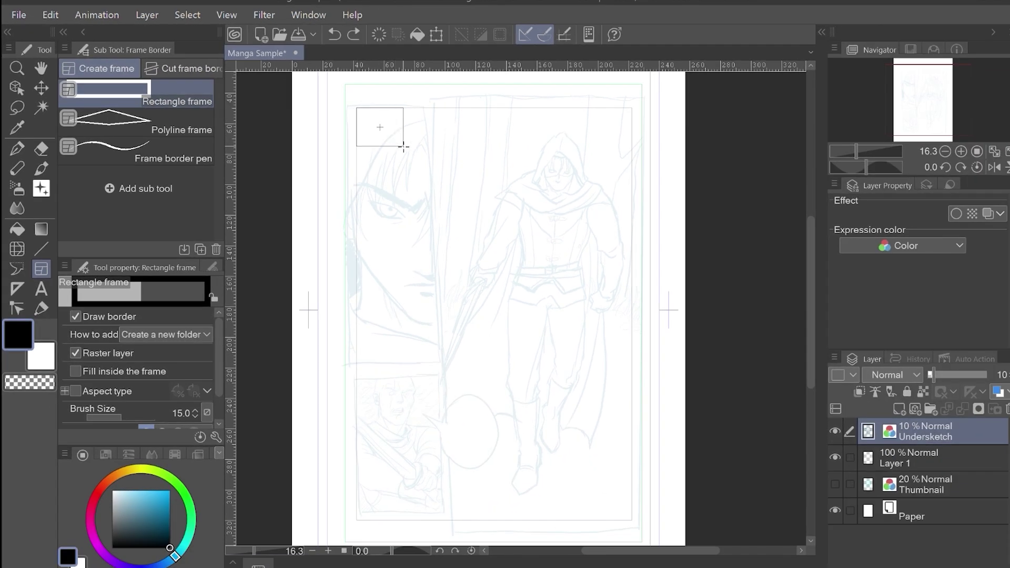
drag(415, 154, 637, 516)
Step: Divide the panel with slanted vertical and horizontal cuts, widening the gutter to 165
click(183, 68)
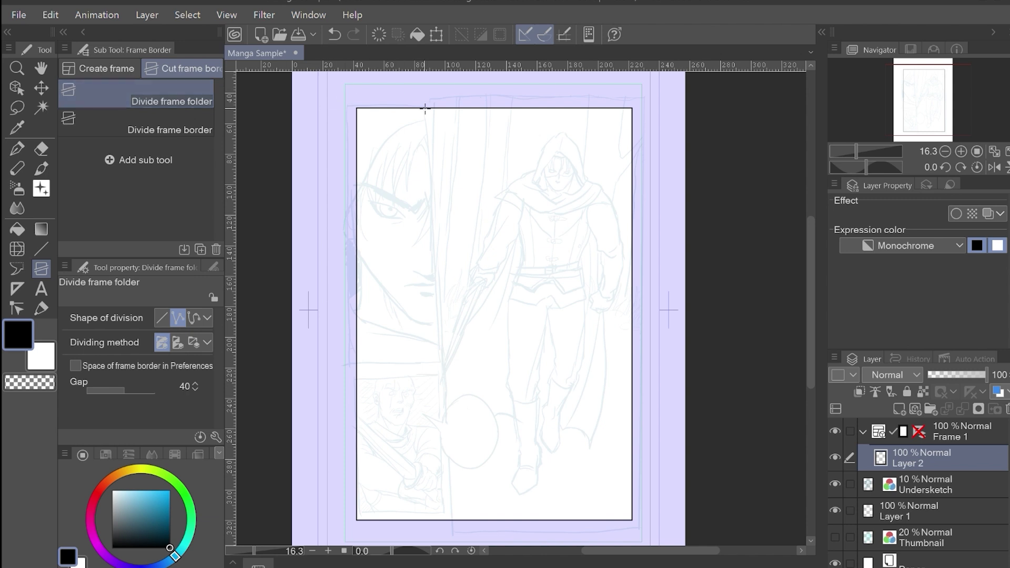
drag(426, 108, 427, 302)
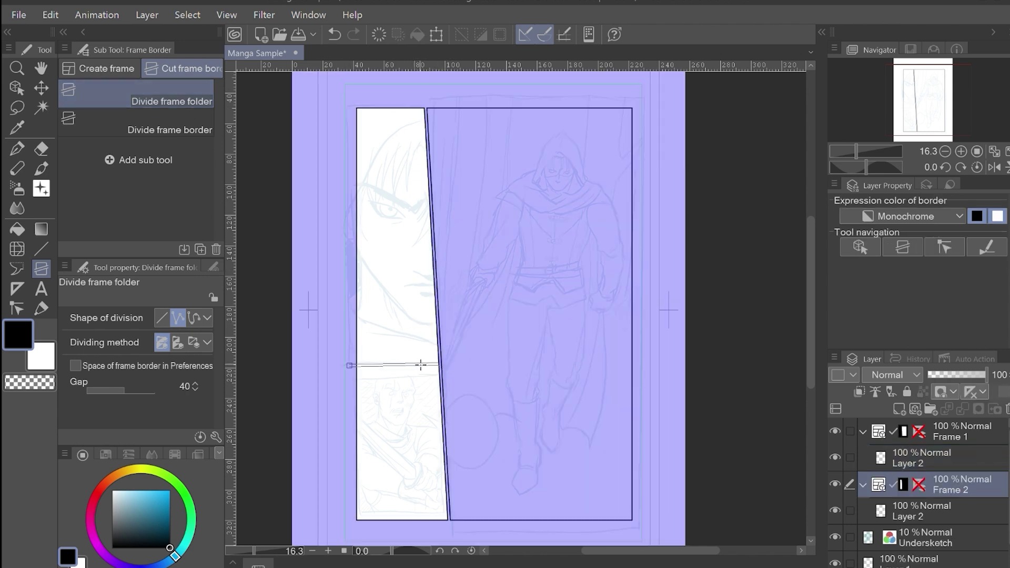
key(Return)
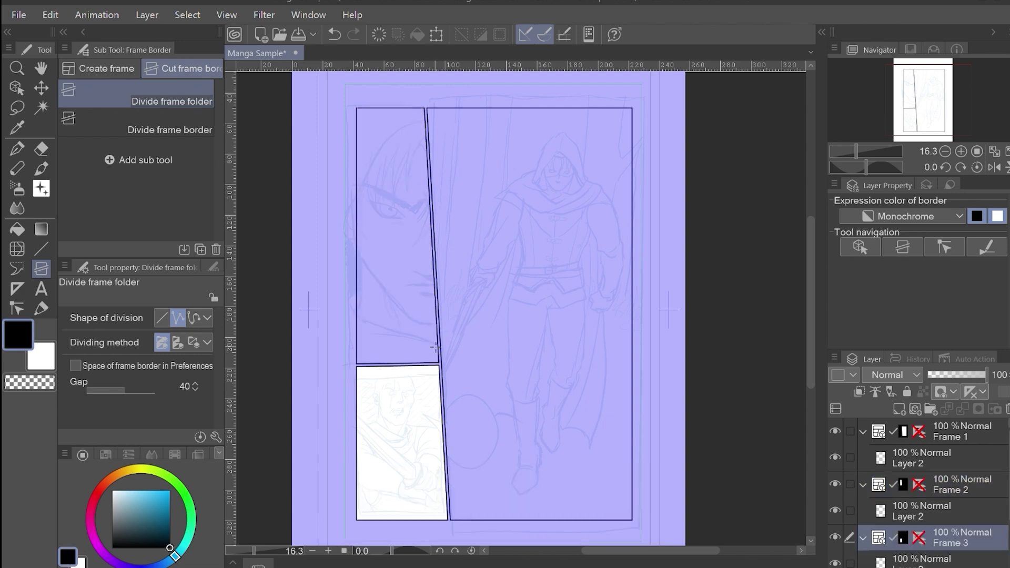
drag(122, 387, 130, 388)
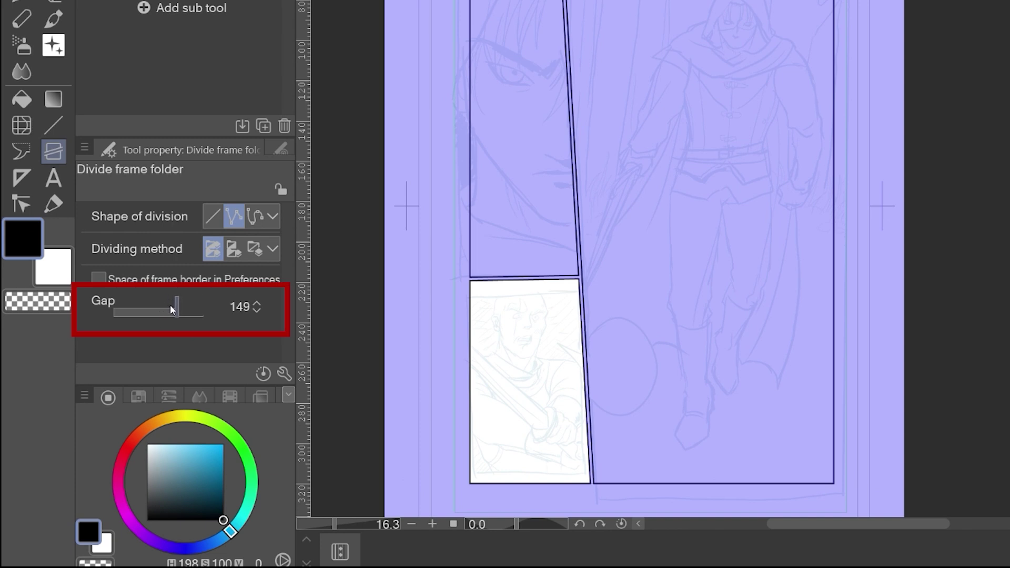
drag(169, 304, 177, 305)
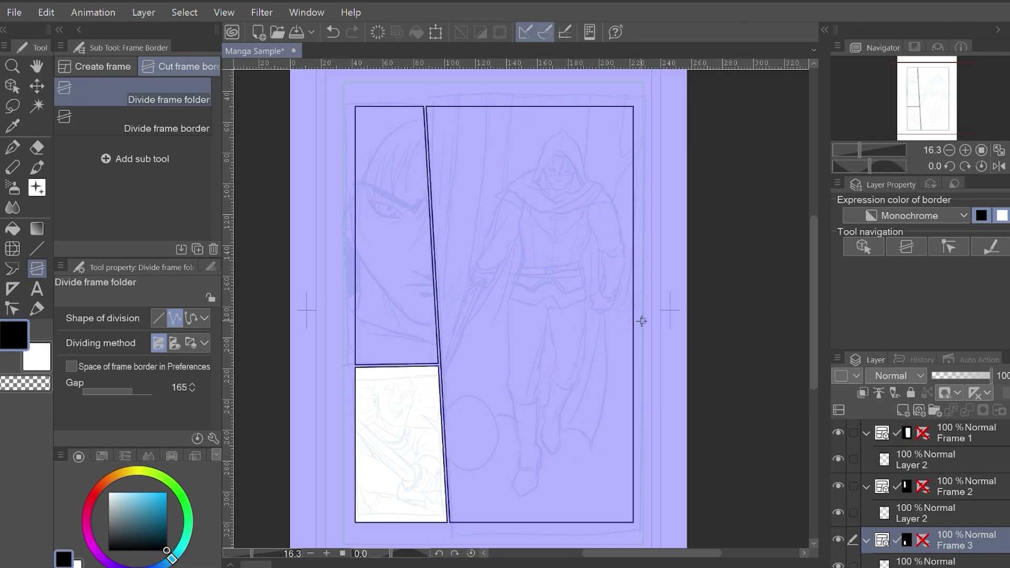
drag(638, 321, 438, 331)
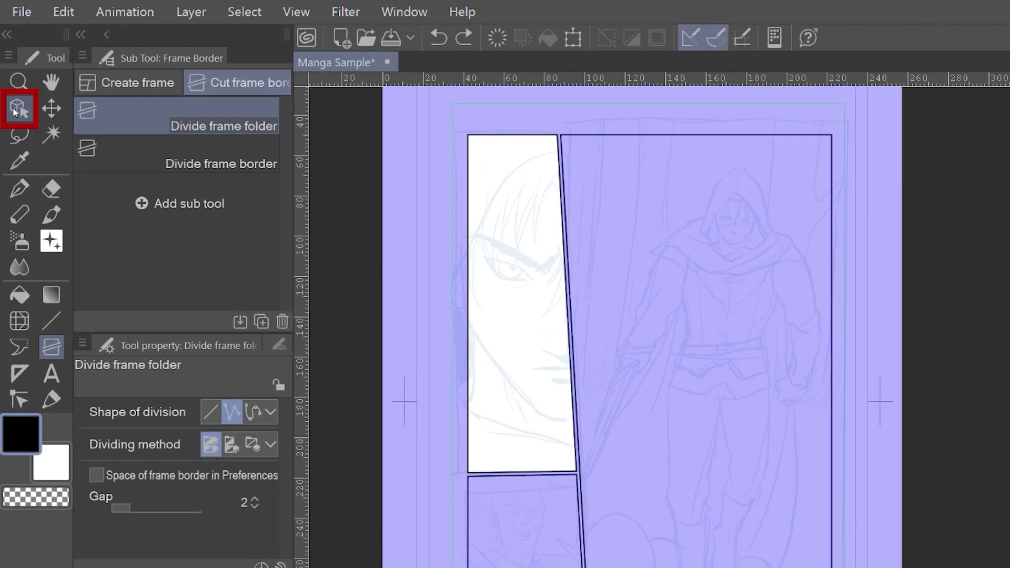
Step: Drag the upper-left panel's border with the Object tool to fit the sketch
click(13, 87)
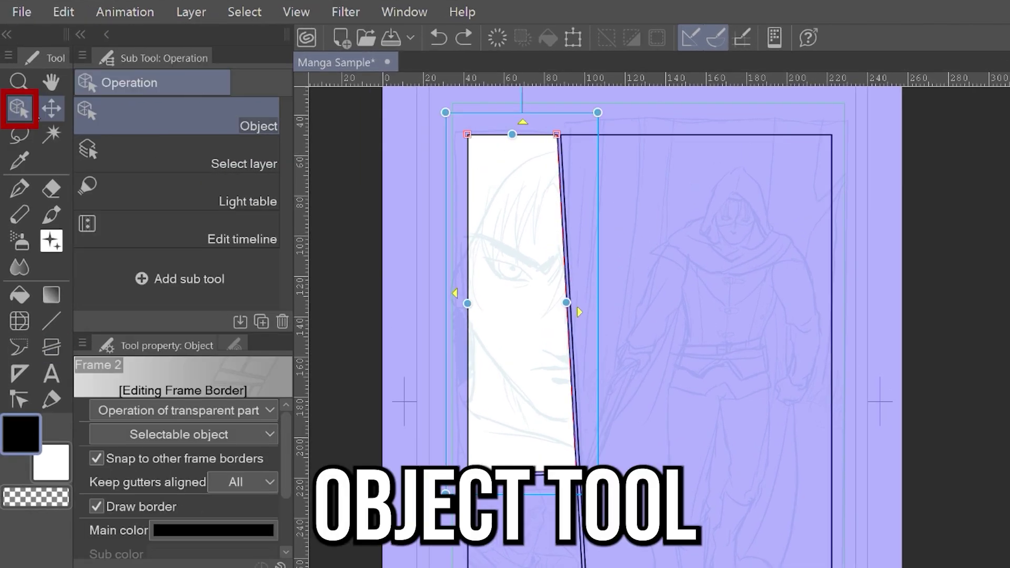
drag(601, 285, 775, 329)
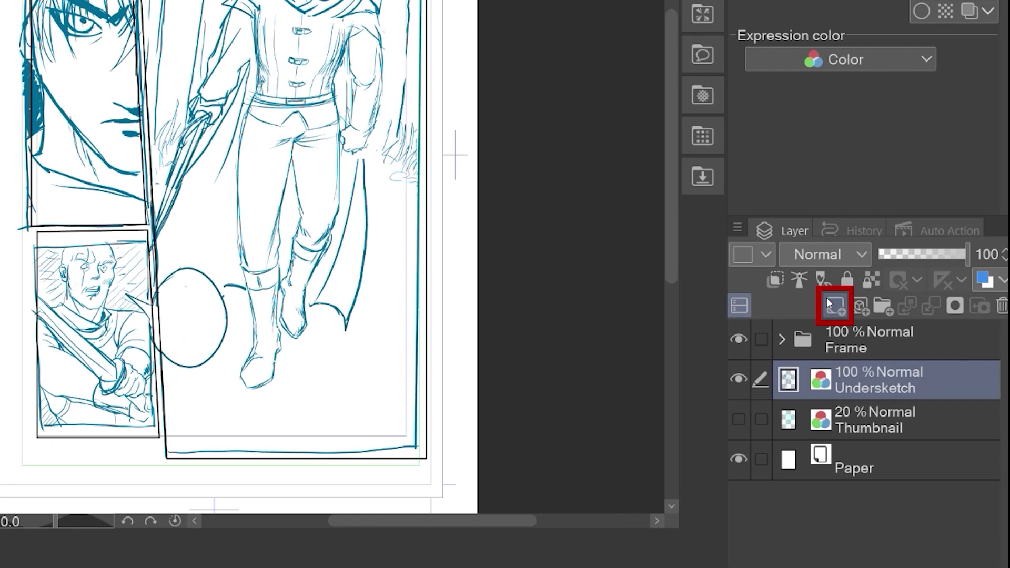
Step: Add a Line Art layer for inking and fade the Undersketch layer to low opacity
click(835, 305)
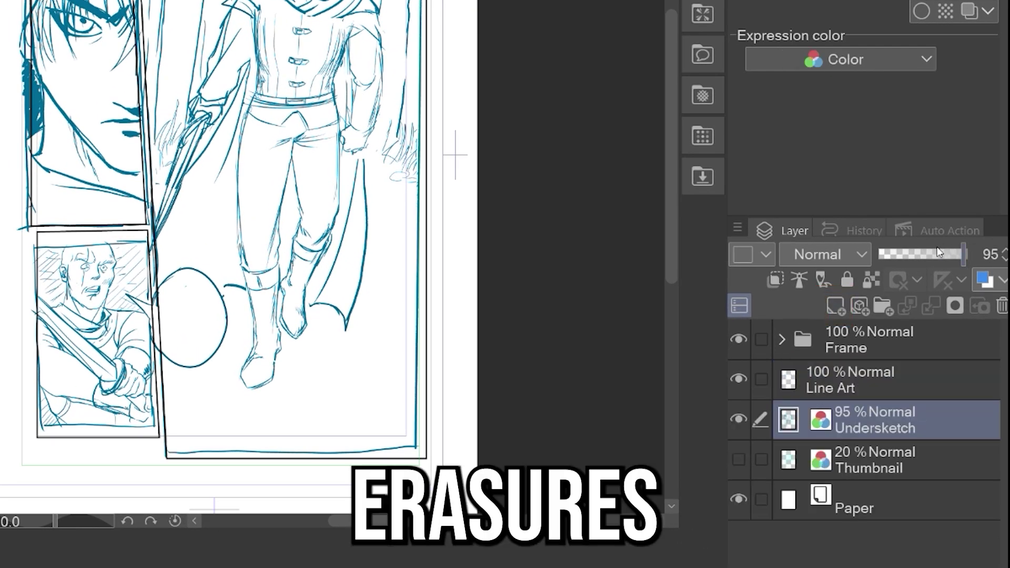
drag(926, 254, 885, 251)
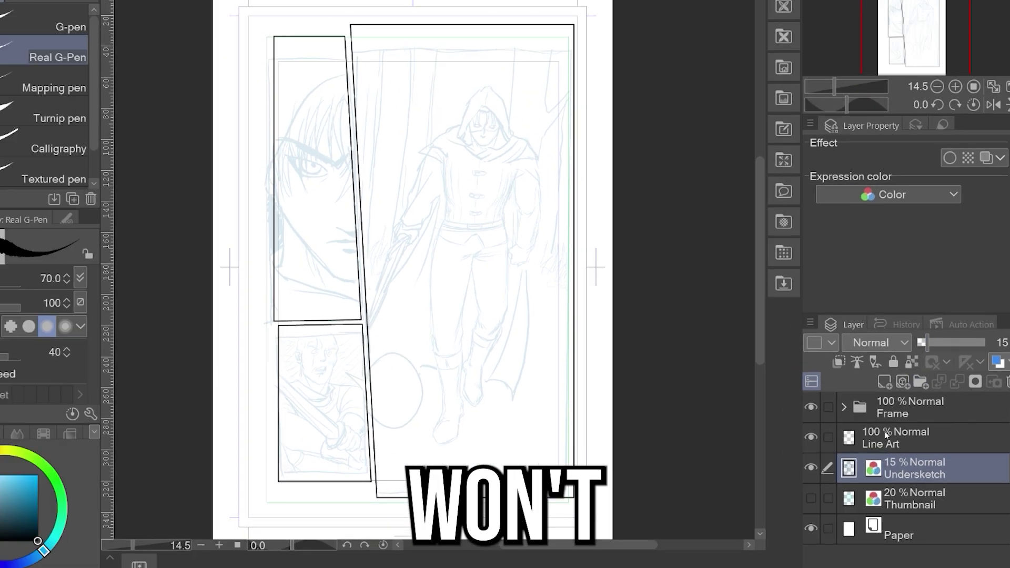
click(886, 437)
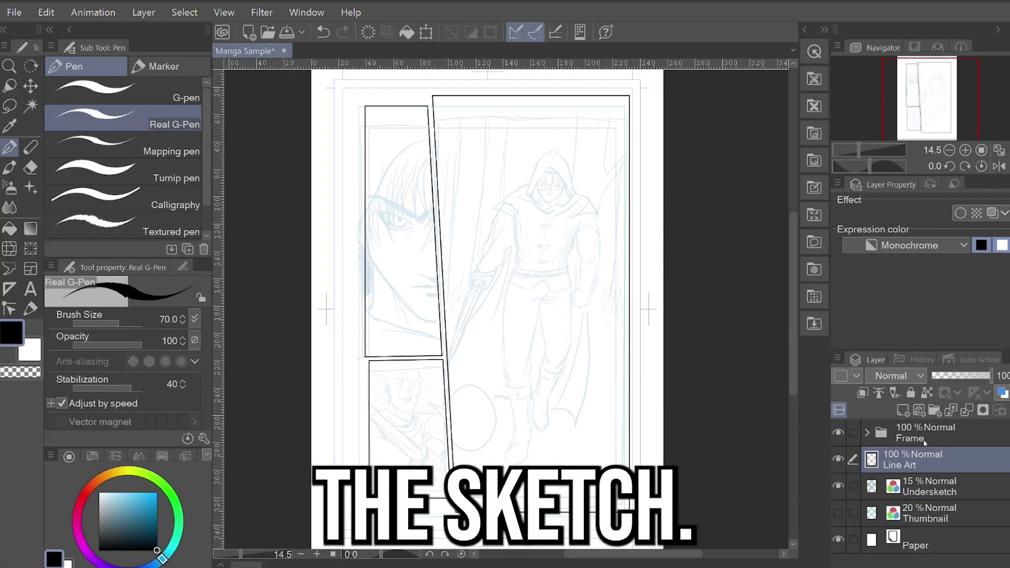
Step: Ink the eye's lower eyelid and a thick heavy-pressure stroke with the Real G-Pen at size 80
scroll(197, 122, up, 5)
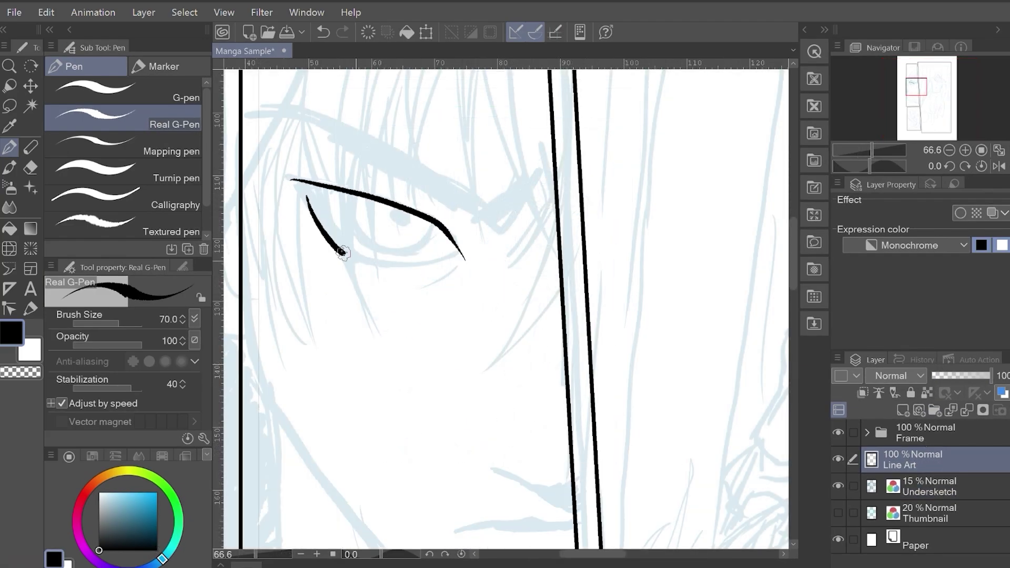
mouse_move(309, 196)
mouse_down()
mouse_move(344, 244)
mouse_move(404, 262)
mouse_up()
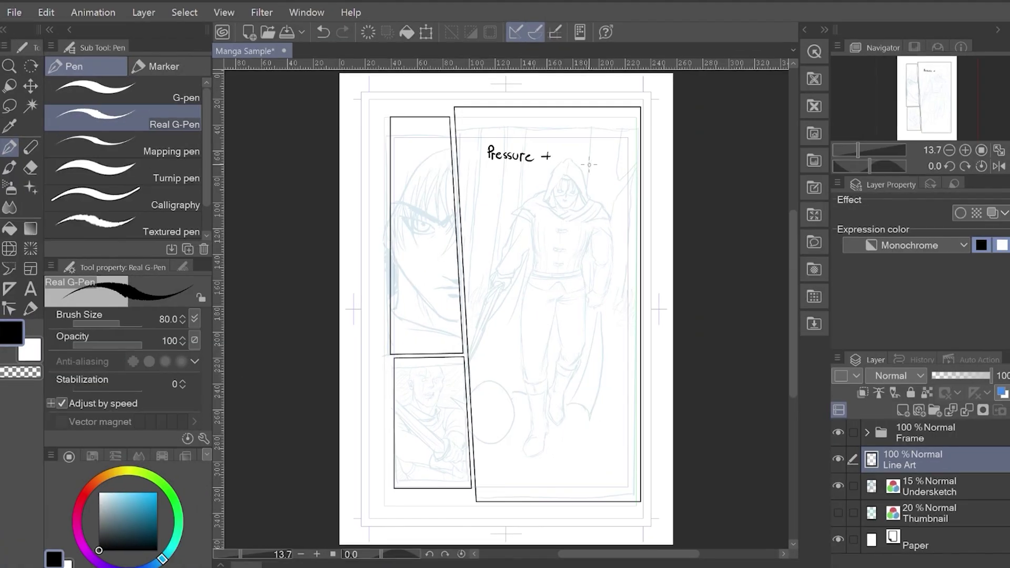
drag(560, 169, 494, 173)
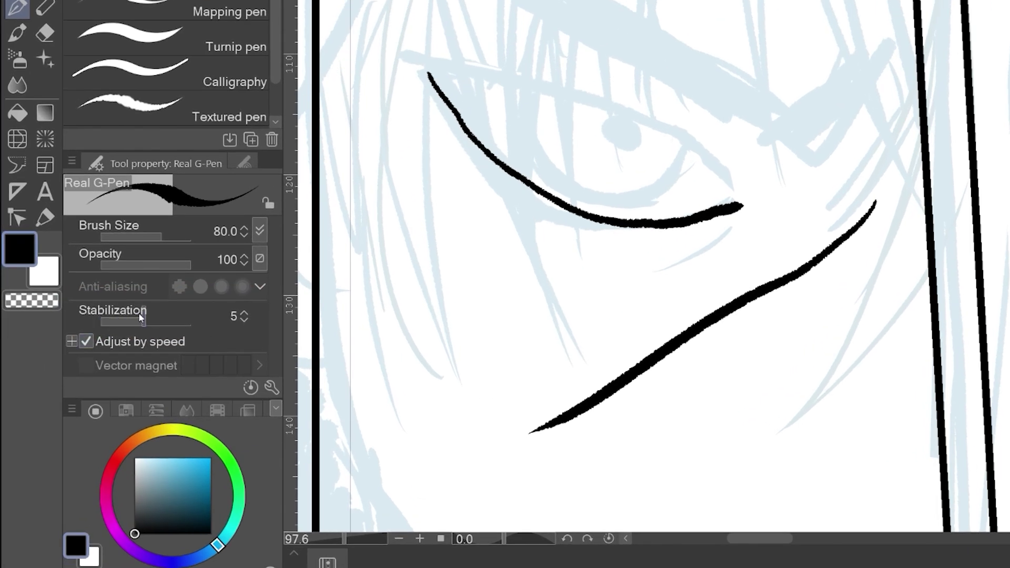
Step: Raise the pen stabilization twice while drawing three tapered Real G-Pen test strokes
drag(139, 314, 152, 314)
drag(912, 254, 594, 467)
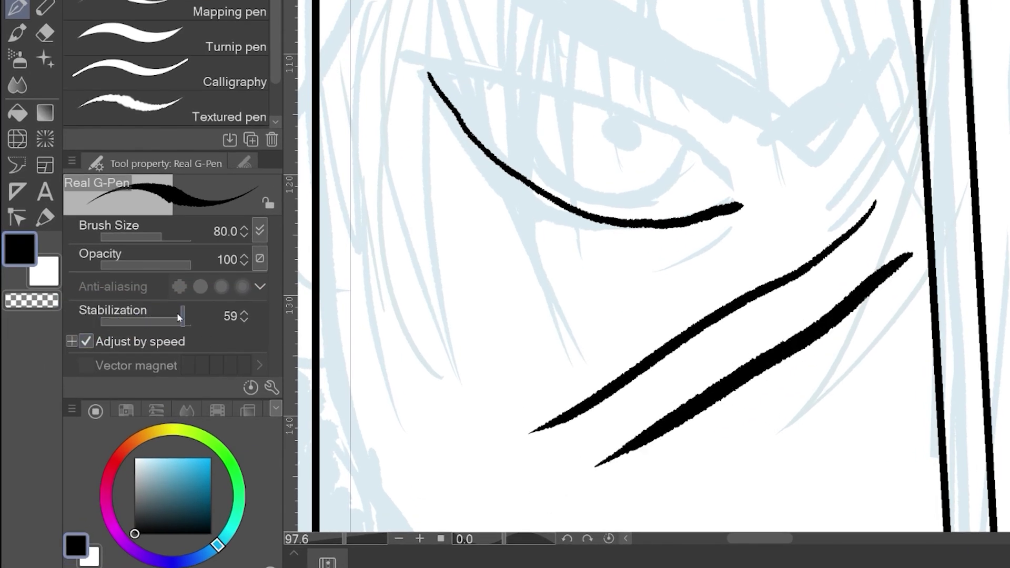
drag(929, 311, 705, 510)
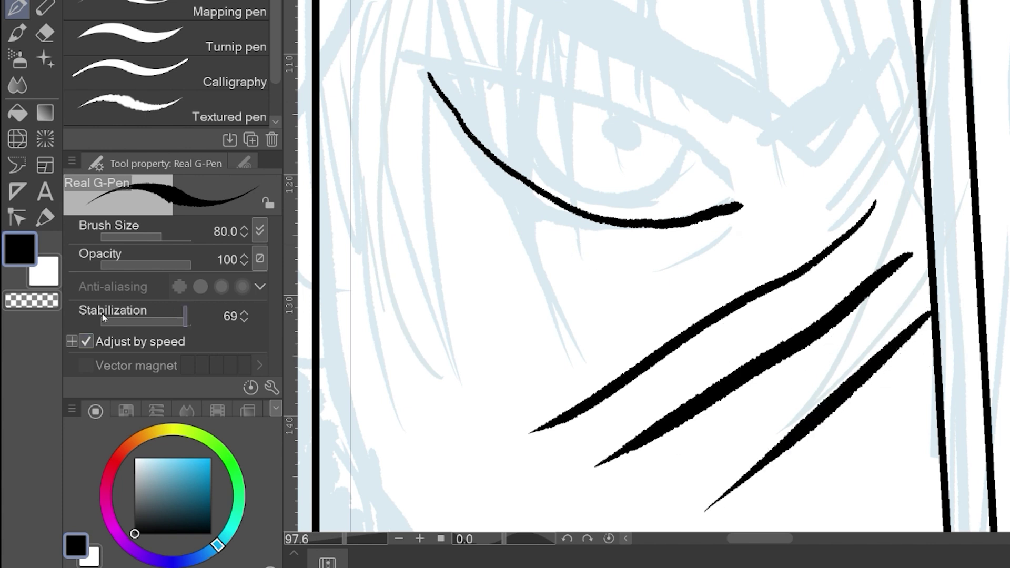
drag(174, 322, 190, 320)
drag(977, 326, 761, 530)
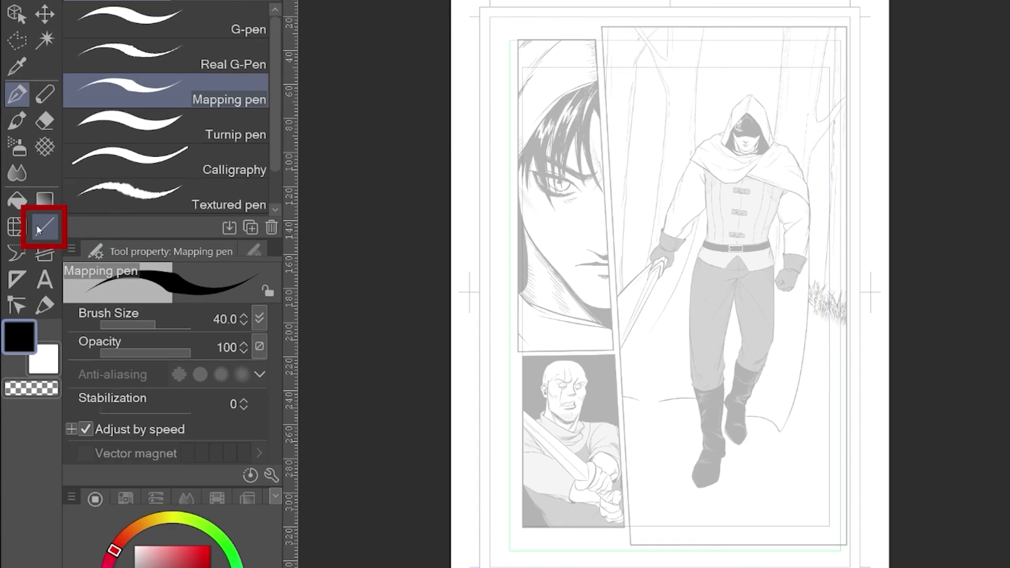
Step: Bring up the Figure tool's Speed lines presets, then its Focus lines presets
click(40, 228)
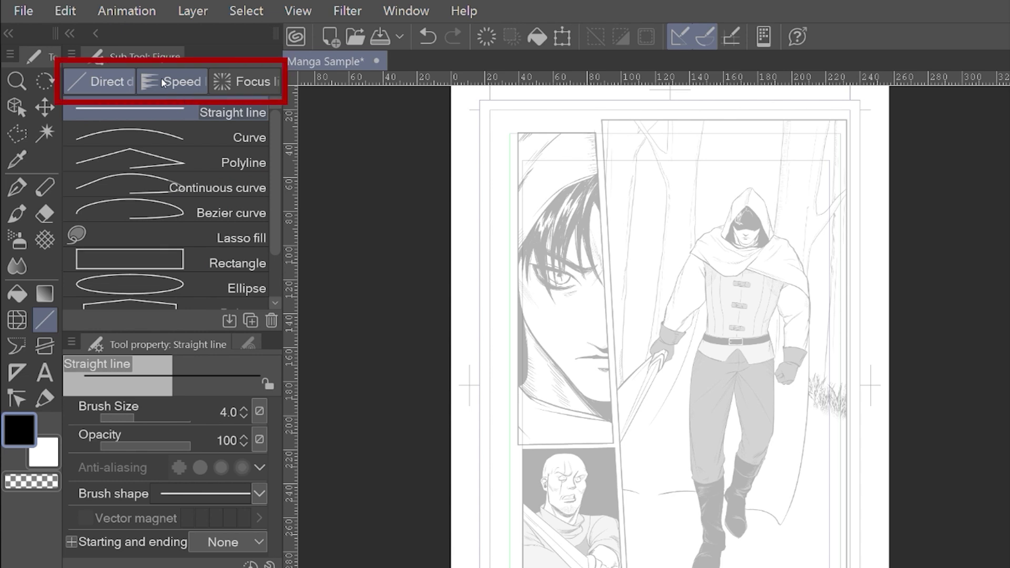
click(164, 82)
click(222, 78)
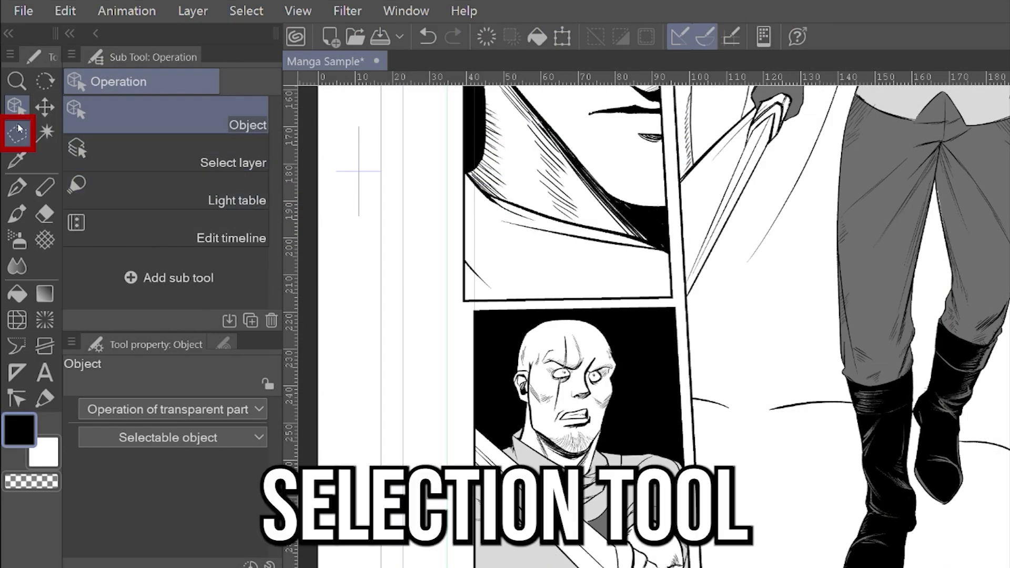
Step: Select the whole lower-left panel with a rectangular selection
click(17, 133)
click(76, 118)
drag(474, 309, 684, 567)
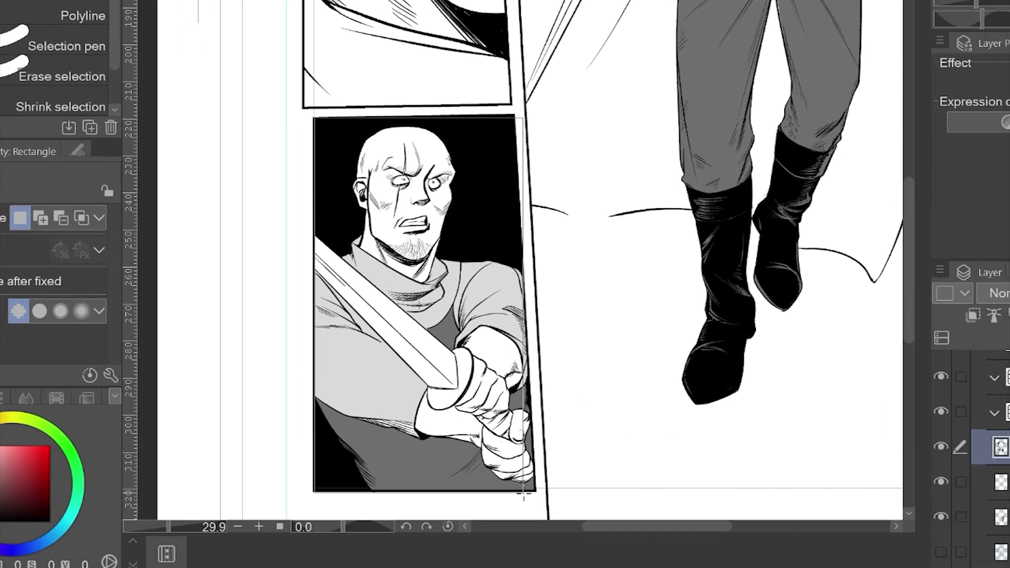
drag(523, 495, 535, 489)
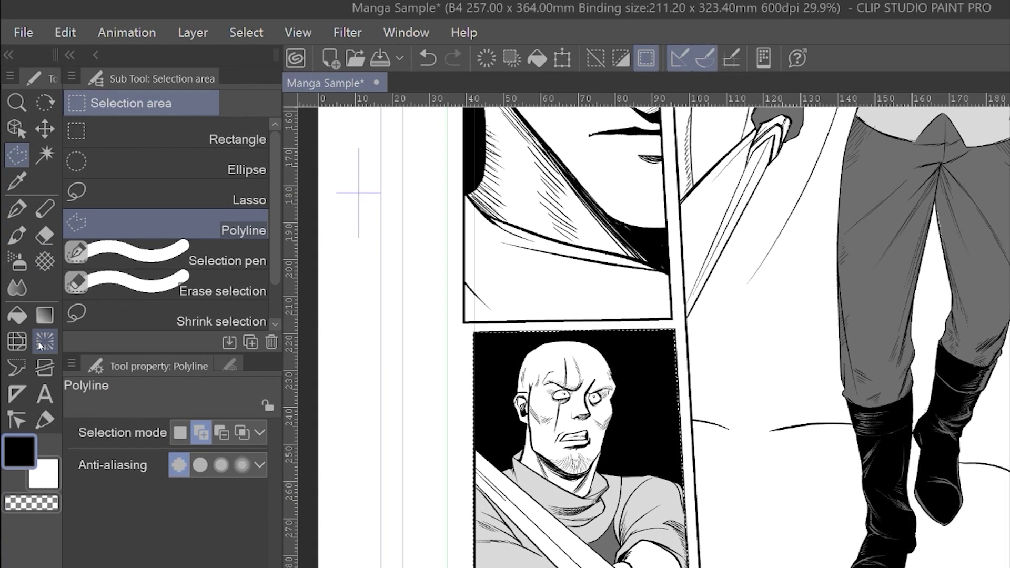
Step: Draw scattered focus lines in a circle around the bald man's face, nudging the bottom edge up
click(42, 344)
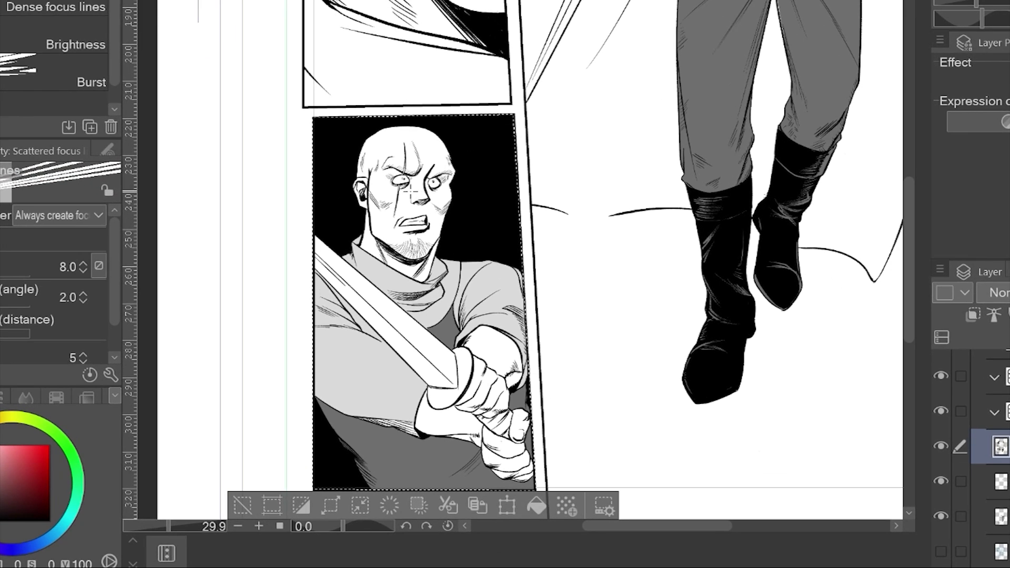
drag(410, 191, 499, 276)
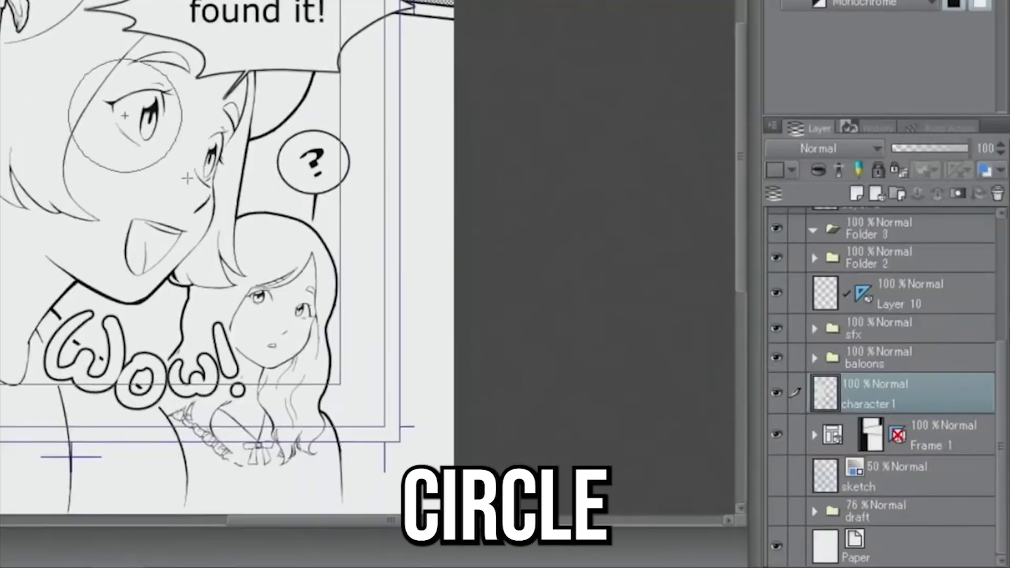
drag(186, 179, 246, 222)
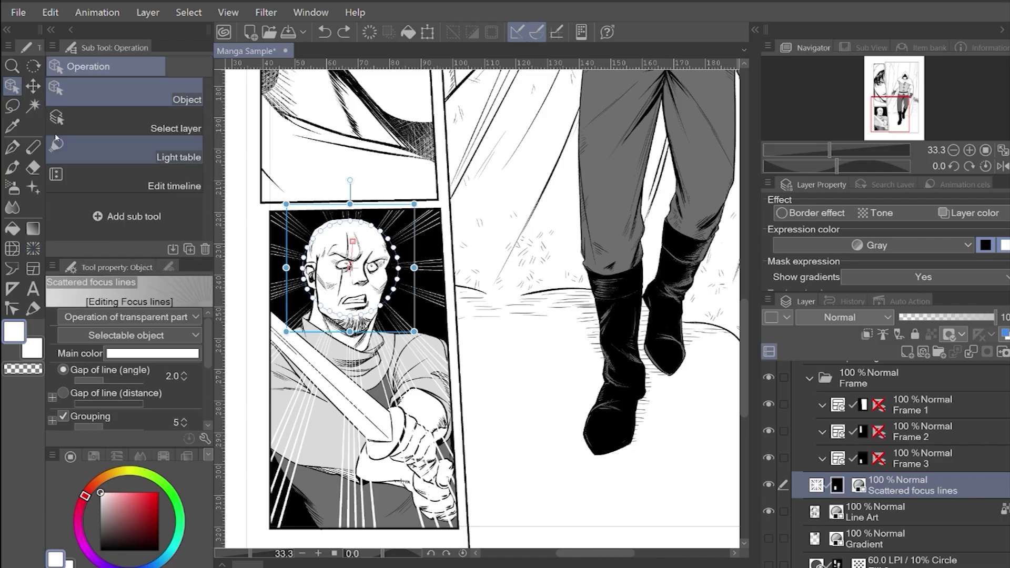
drag(349, 332, 350, 324)
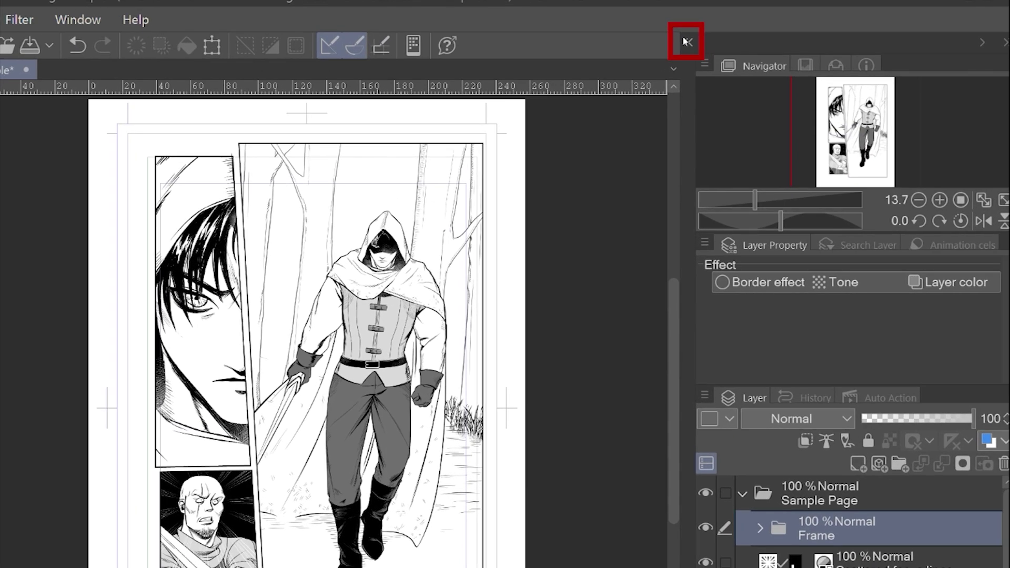
Step: Drag the Saturated line 02 effect-line material from Quick Access onto the page
click(771, 29)
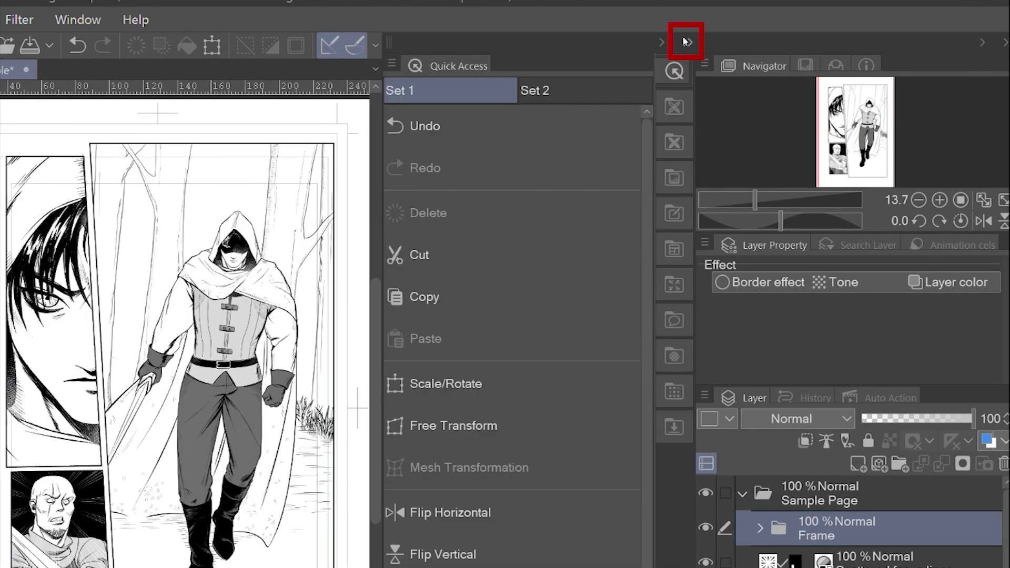
click(669, 275)
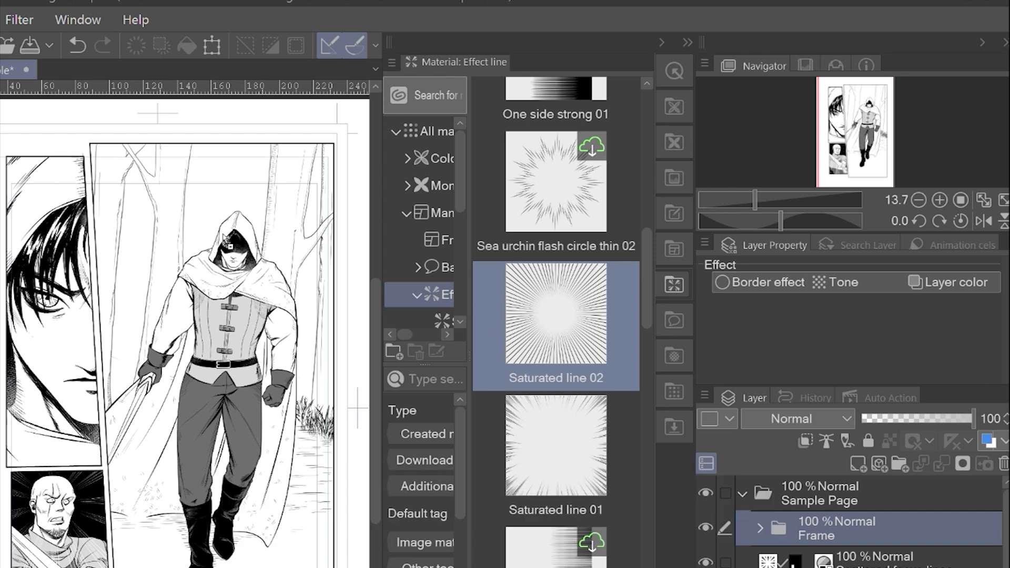
drag(556, 314, 211, 401)
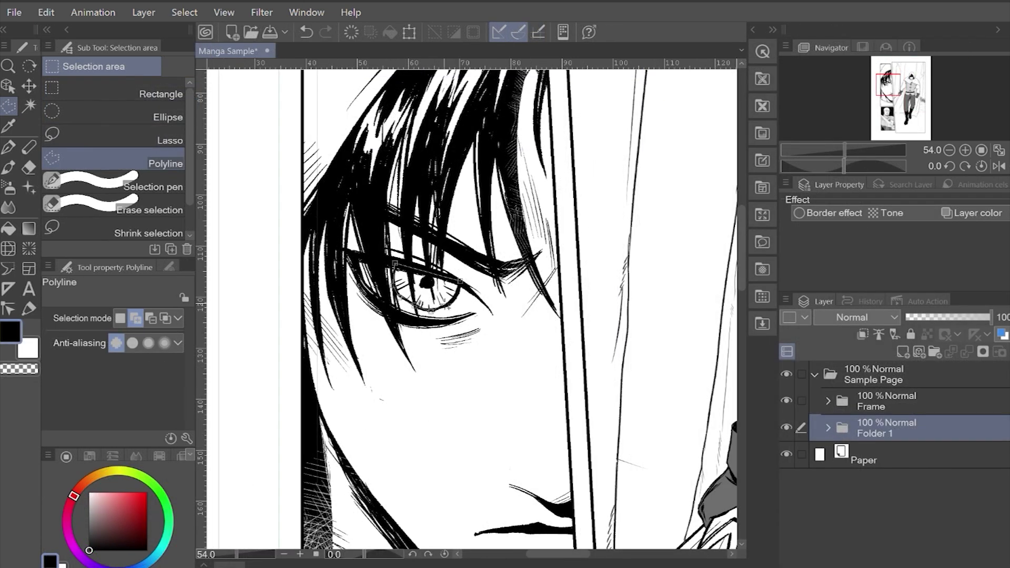
Step: Close the polyline selection and zoom in on the tall panel with the hooded figure
double_click(461, 297)
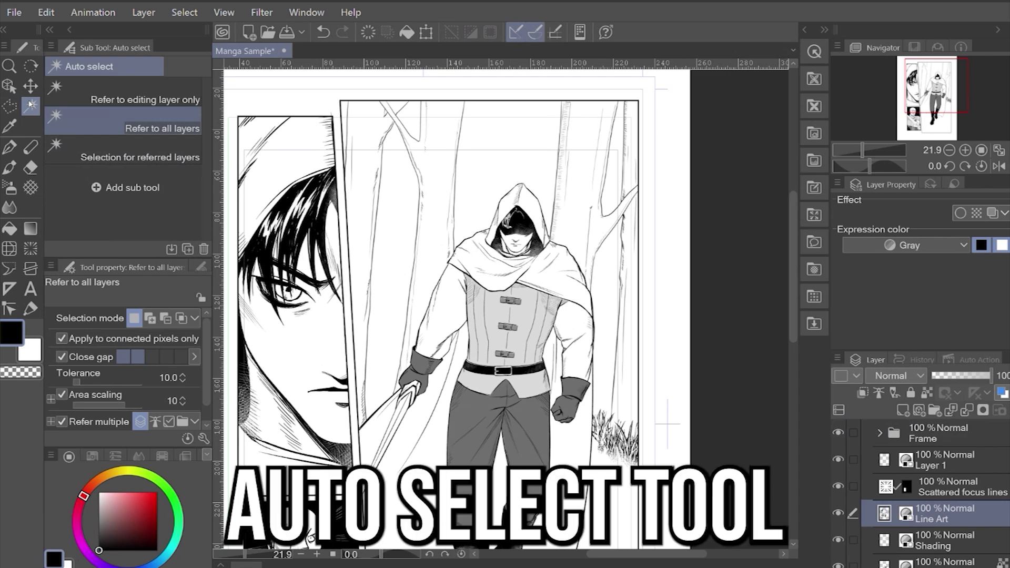
click(10, 105)
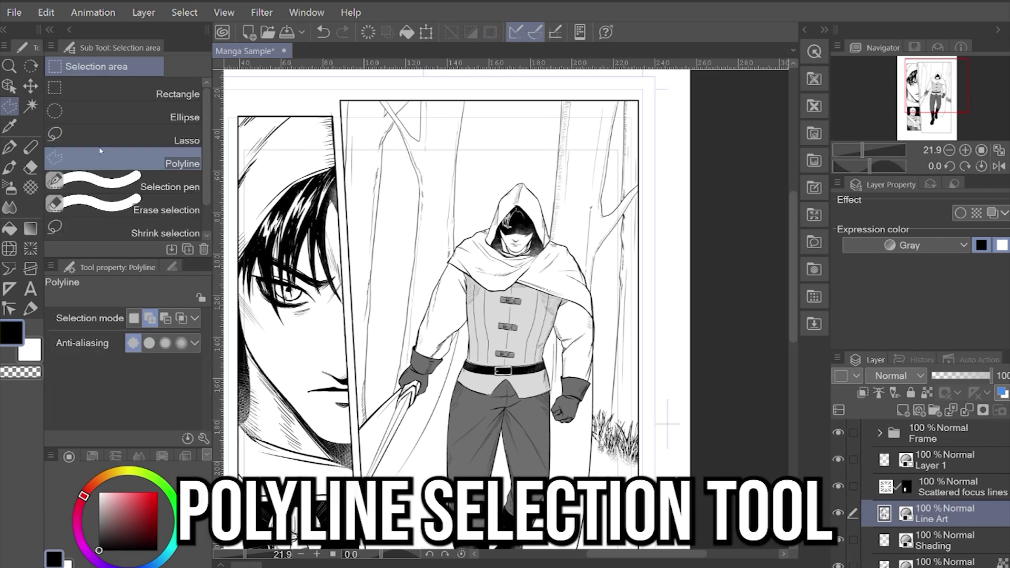
scroll(359, 132, up, 3)
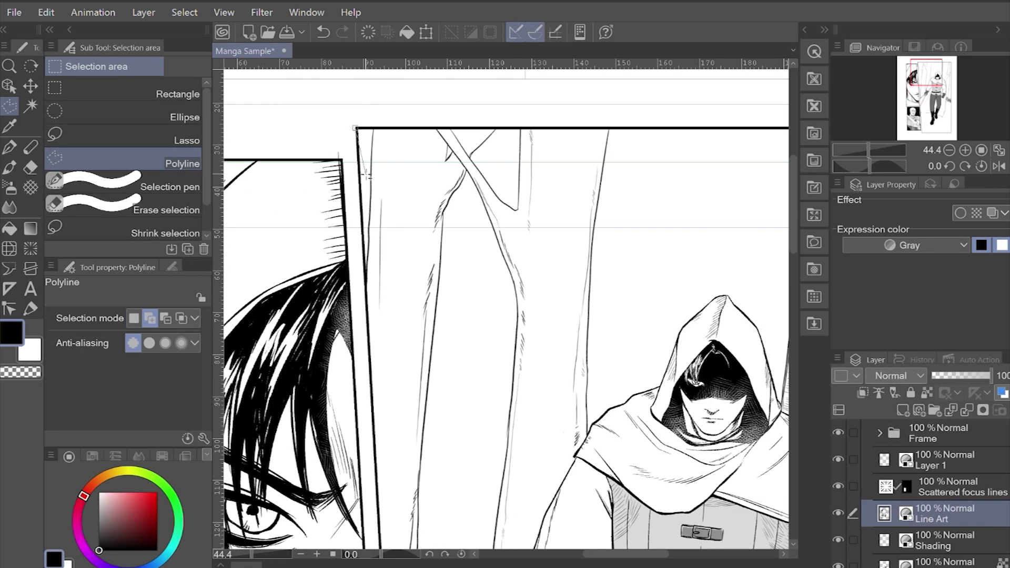
scroll(367, 176, down, 5)
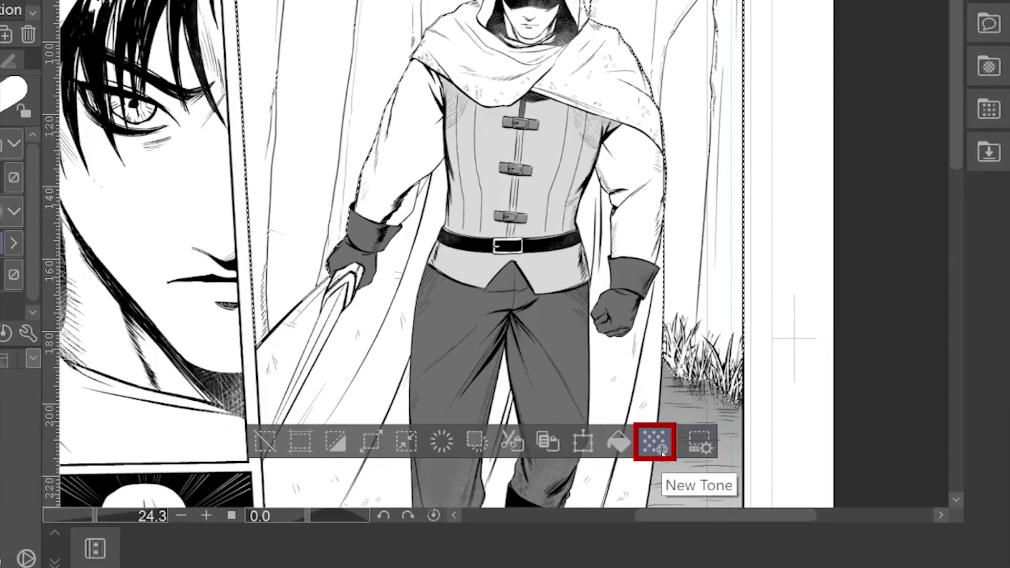
Step: Open New Tone for the selection, trying frequencies 27.5 and 85.0, dot shapes, and density 40
click(655, 442)
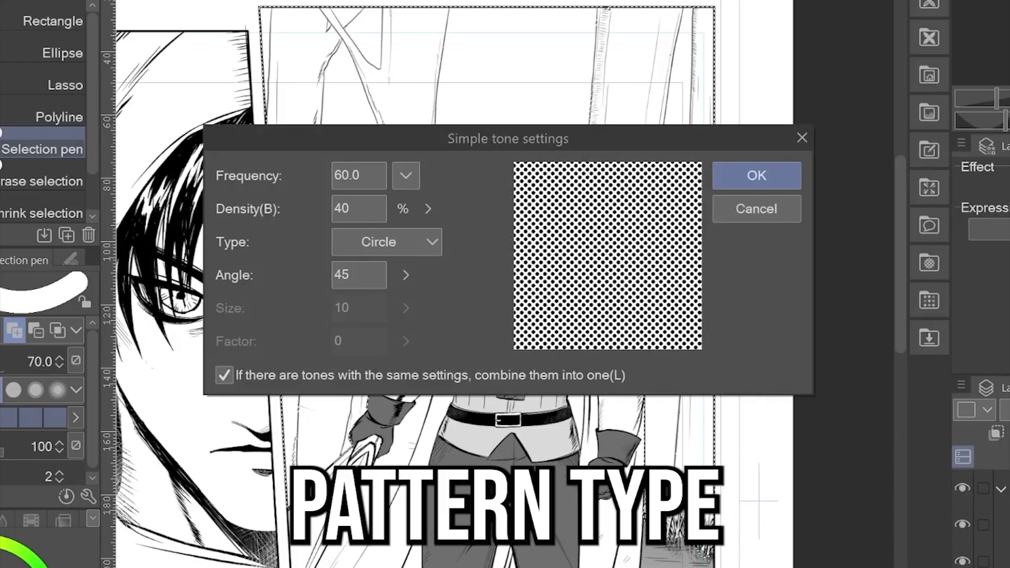
click(411, 181)
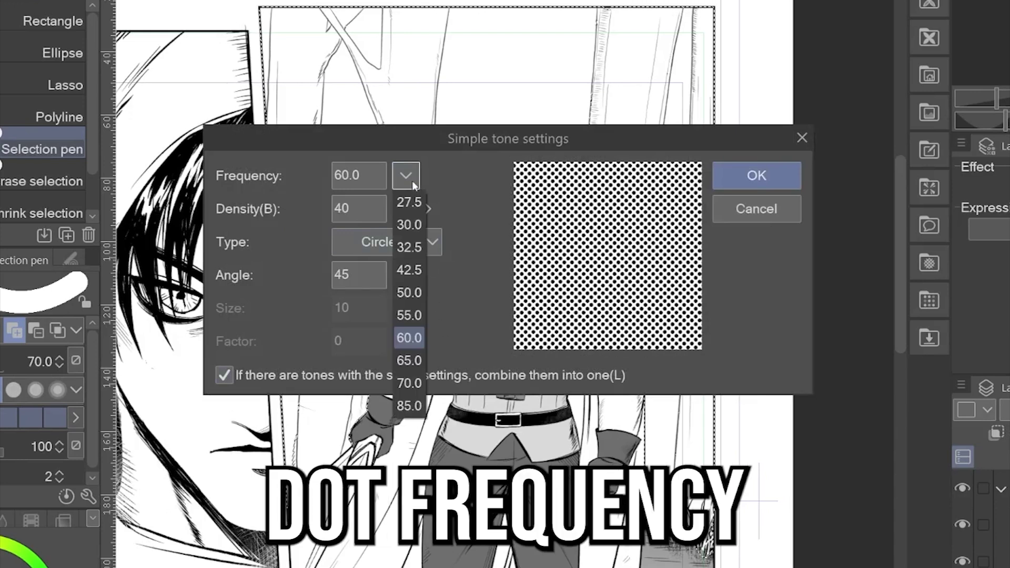
click(406, 202)
click(410, 174)
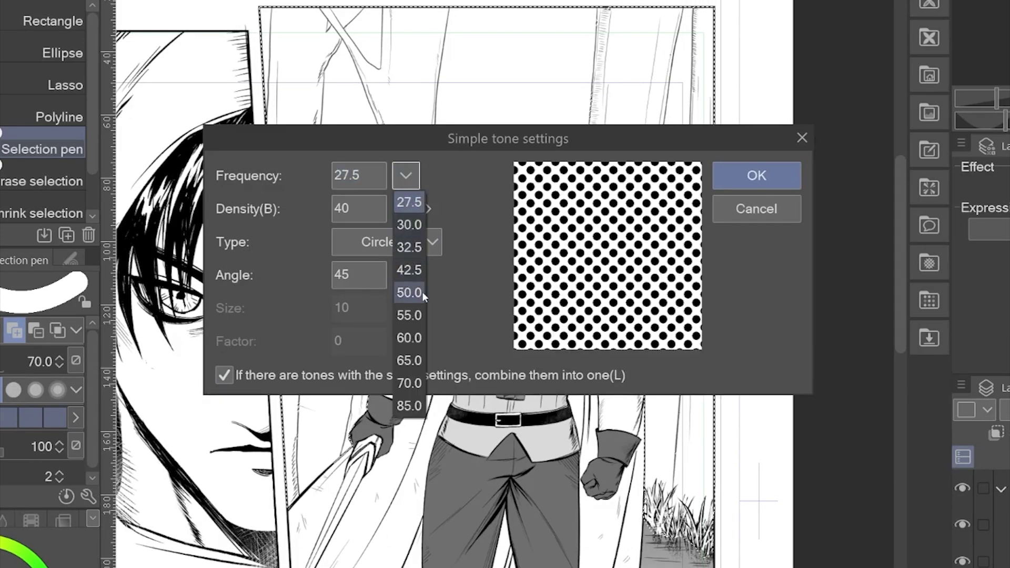
click(409, 406)
click(427, 209)
mouse_move(429, 204)
mouse_down()
mouse_move(431, 231)
mouse_move(435, 179)
mouse_move(432, 203)
mouse_up()
click(430, 236)
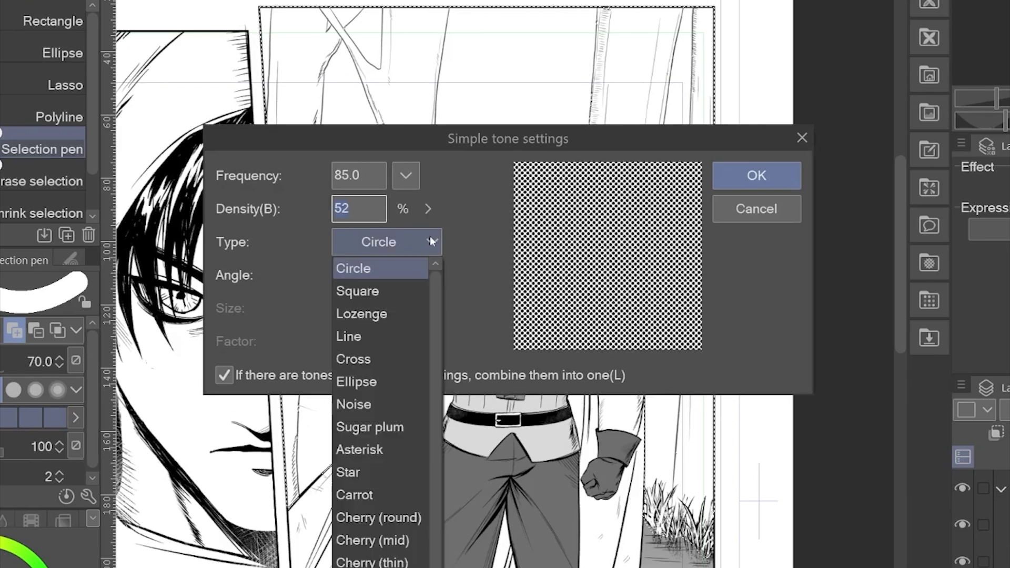
click(407, 310)
key(Down)
key(shift+Tab)
text(40)
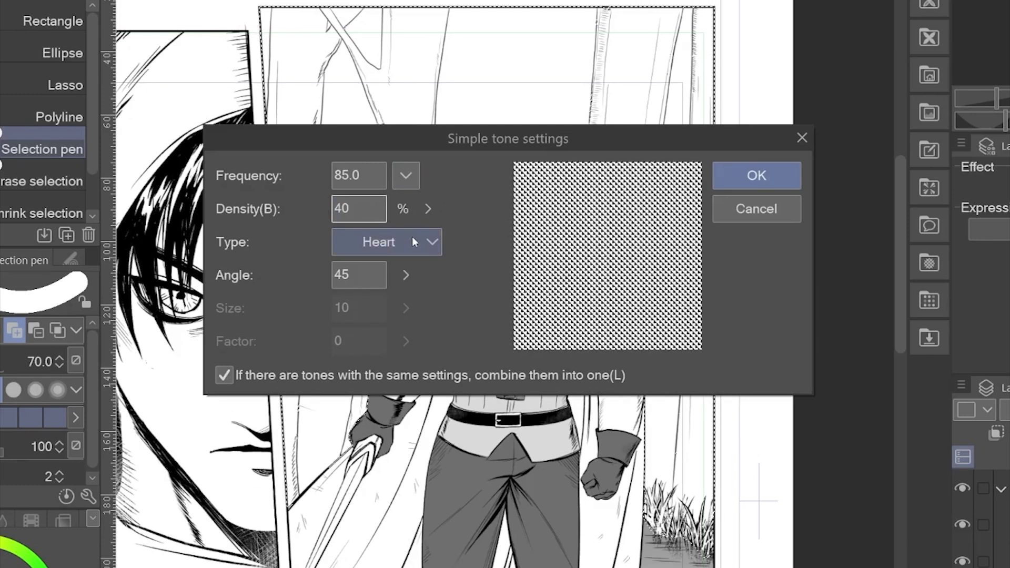
Step: Set the tone to Circle dots at frequency 65.0 and apply it to the panel
click(412, 236)
scroll(400, 283, up, 3)
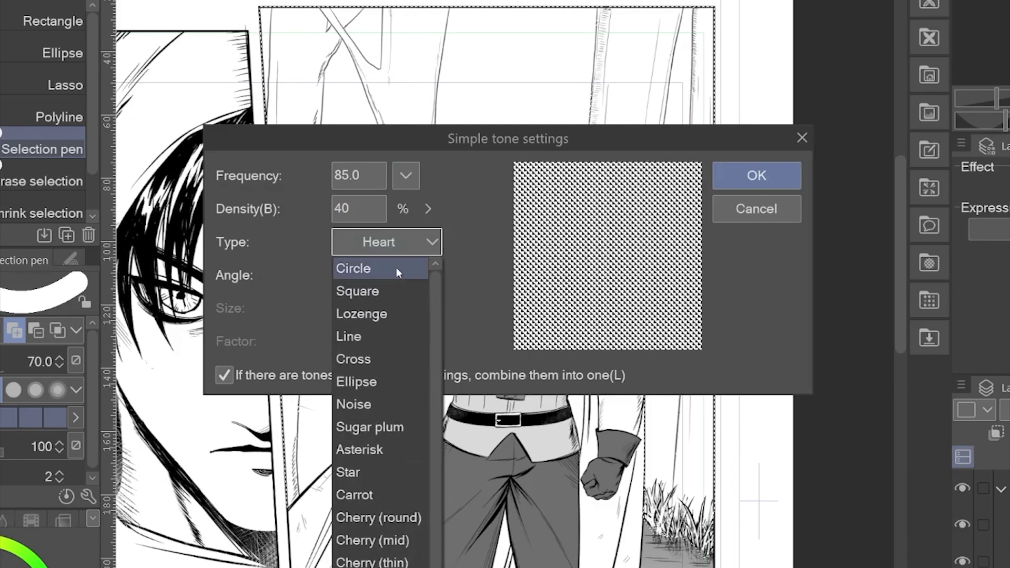
click(396, 269)
click(406, 175)
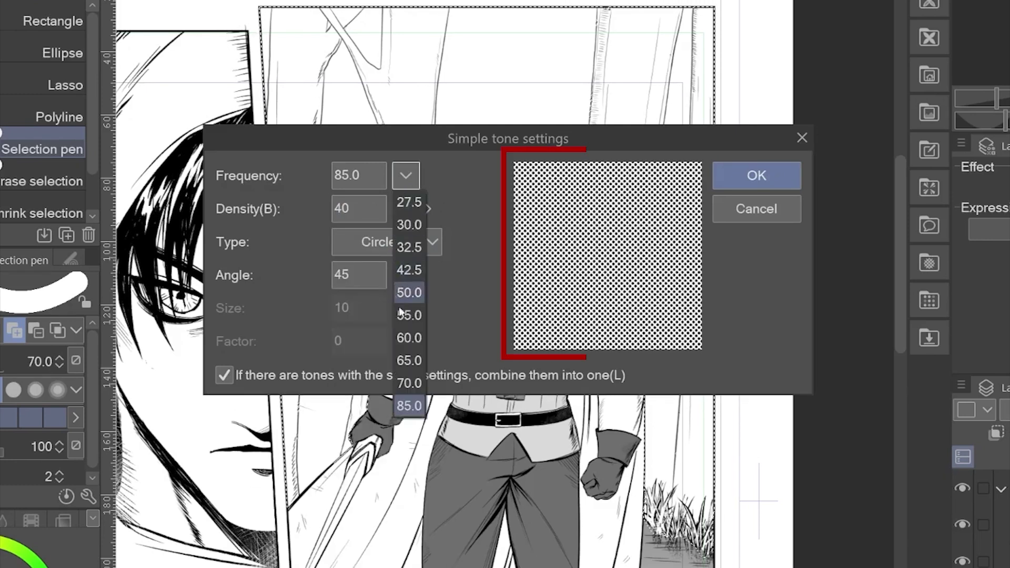
click(409, 361)
click(406, 175)
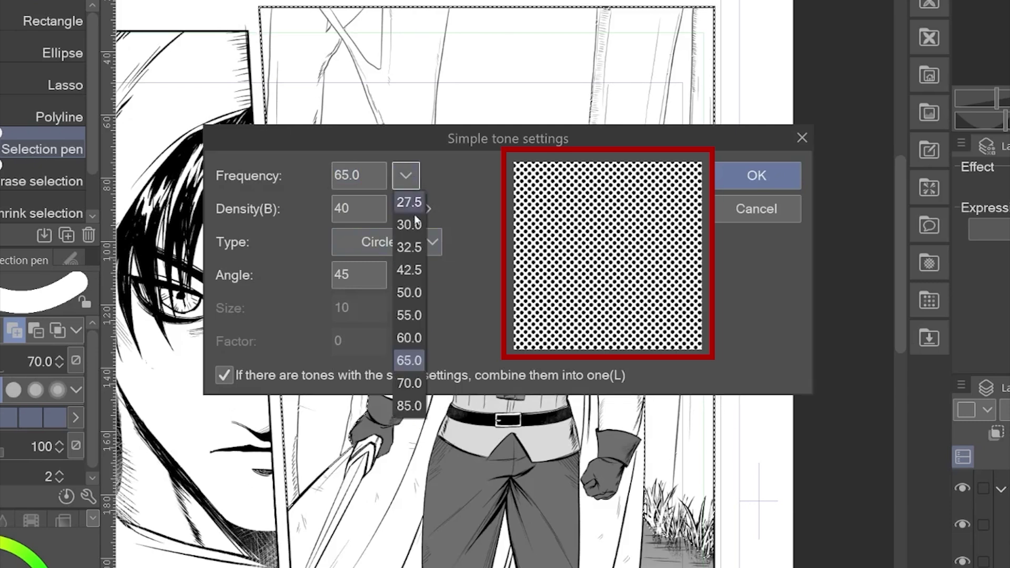
click(410, 362)
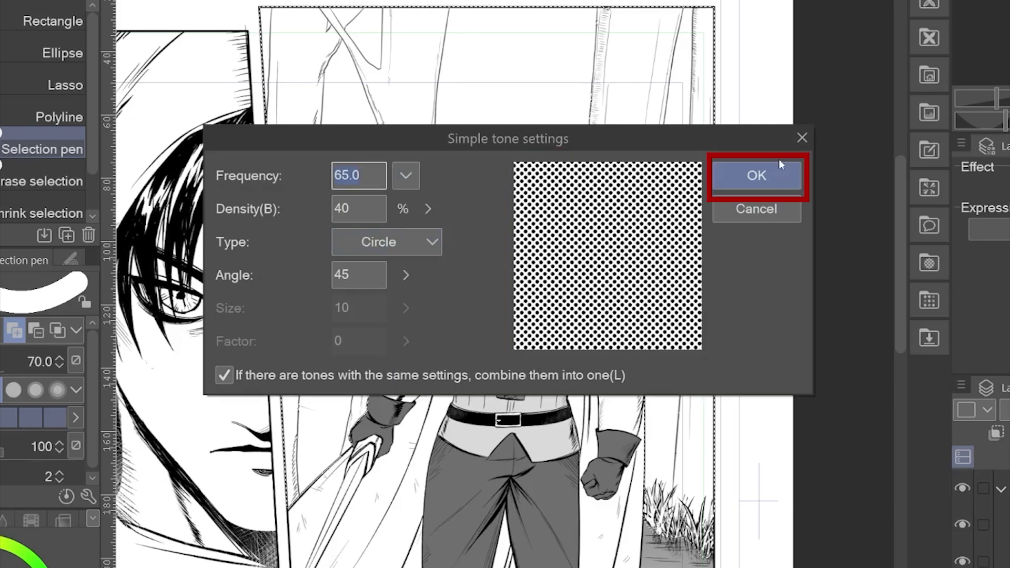
click(757, 176)
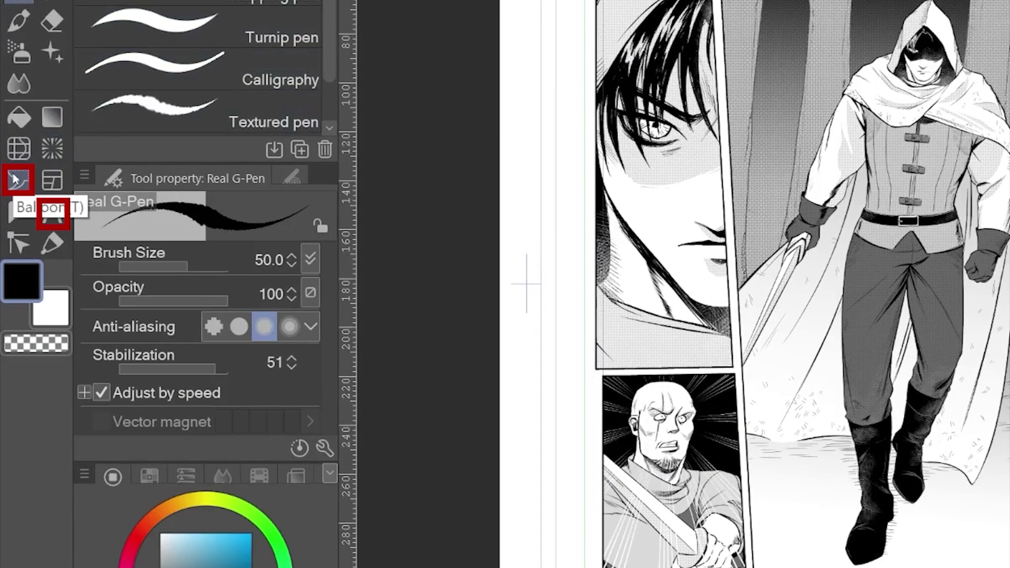
Step: Letter 'YOU...!' beside the hooded figure's legs
click(14, 179)
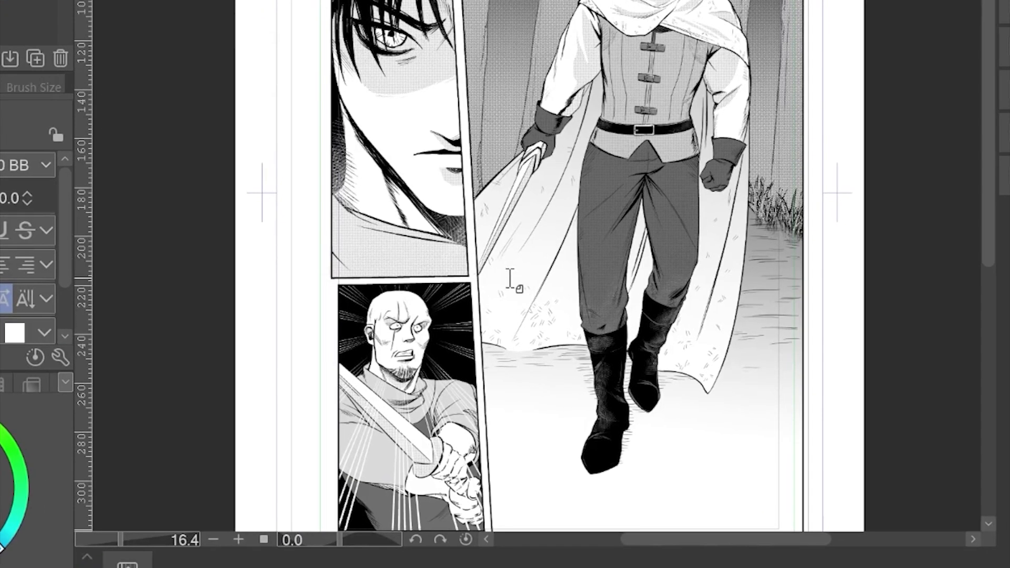
click(509, 279)
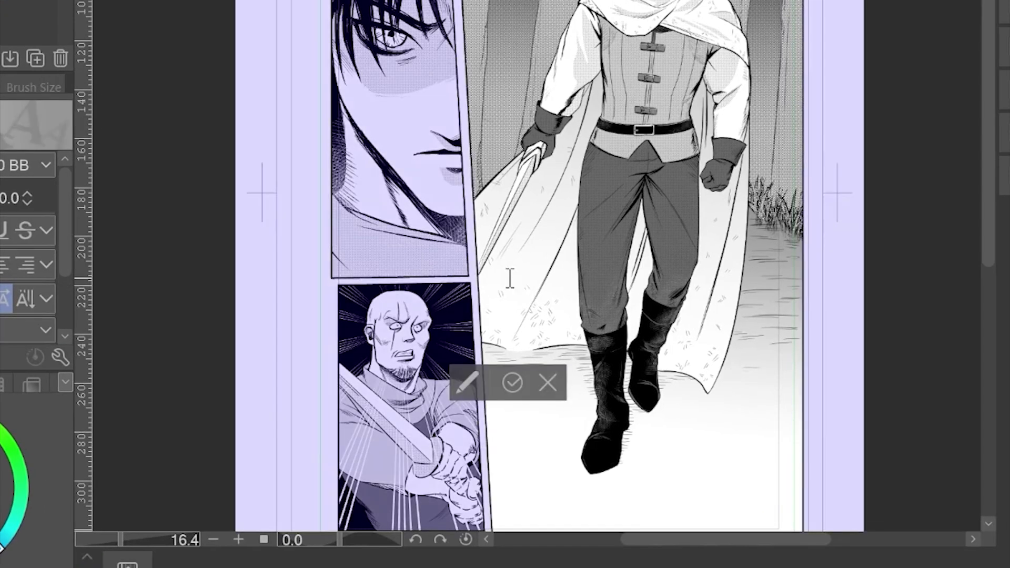
text(YOU...!)
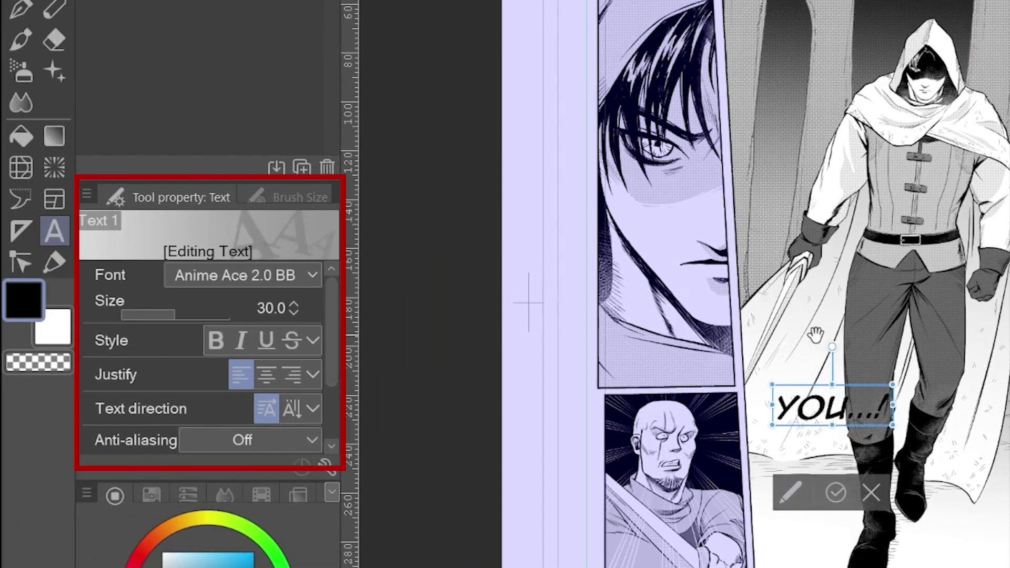
click(836, 493)
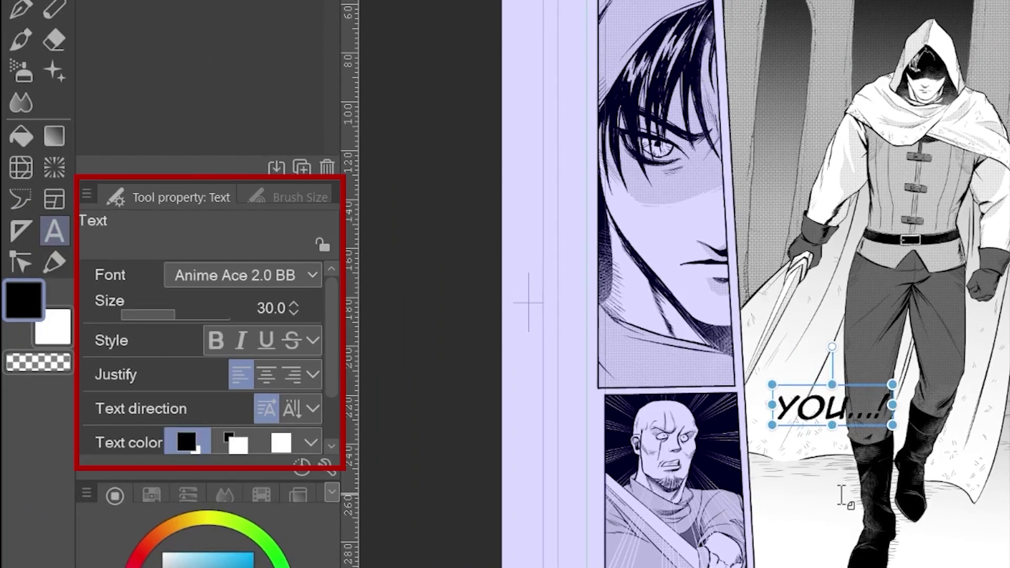
Step: Enclose the text in a rounded balloon and add a tail extending out from it
click(23, 198)
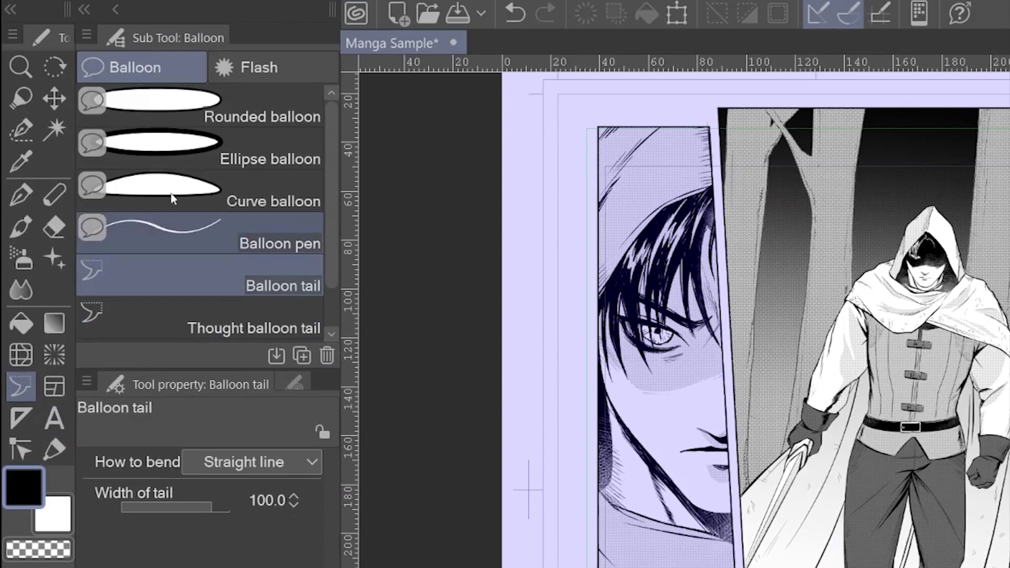
click(219, 152)
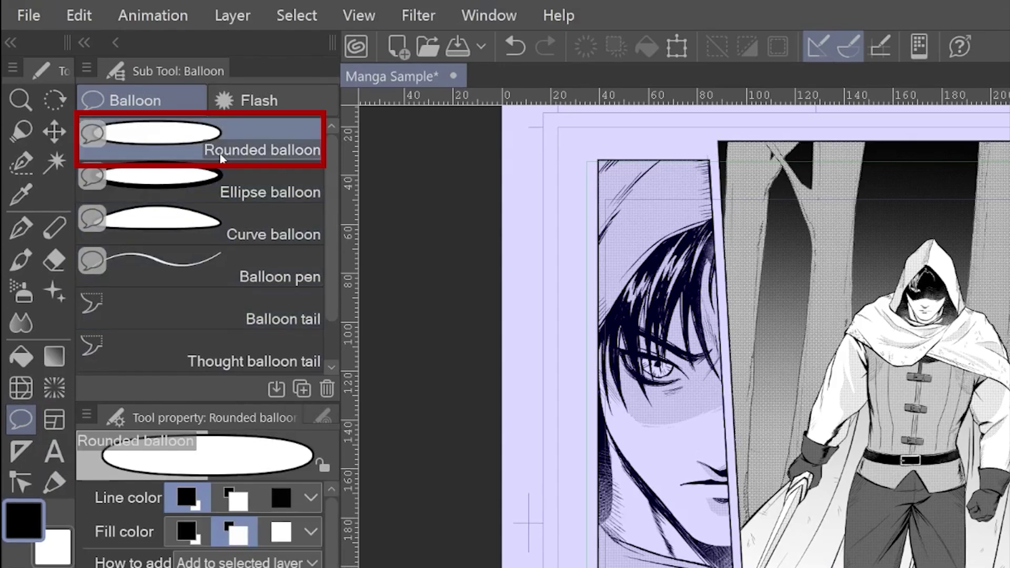
scroll(199, 500, down, 2)
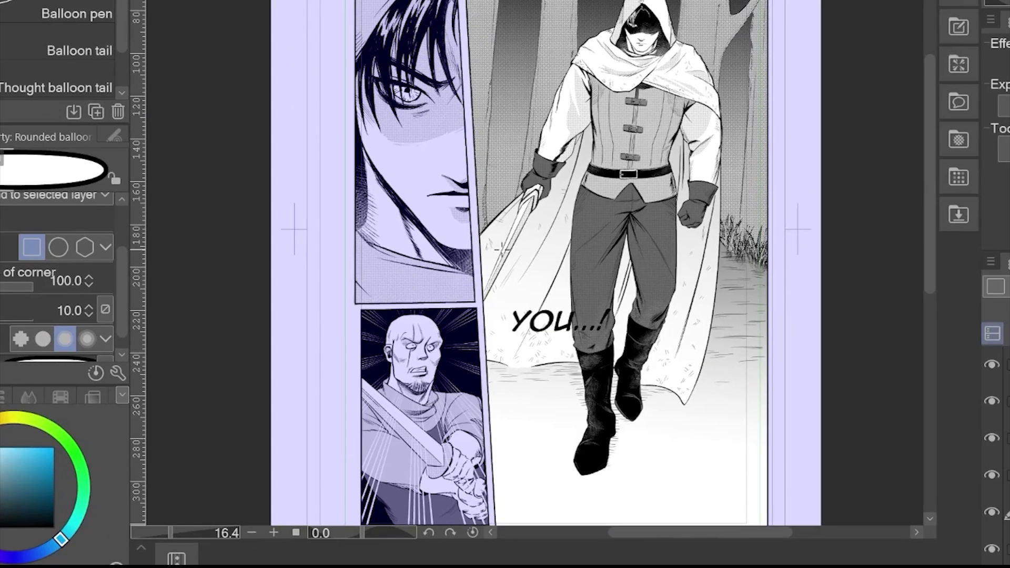
drag(501, 248, 624, 399)
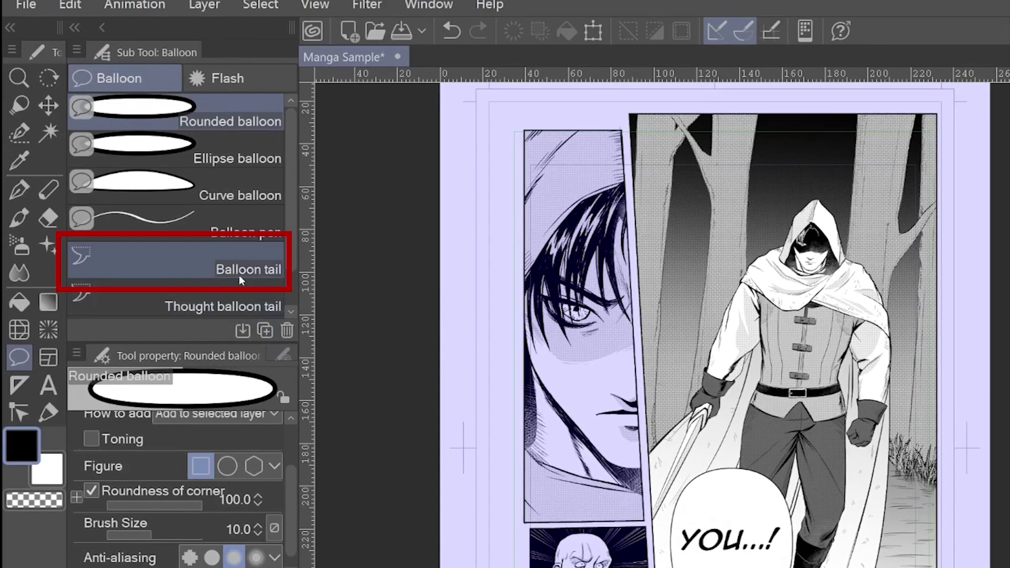
click(238, 273)
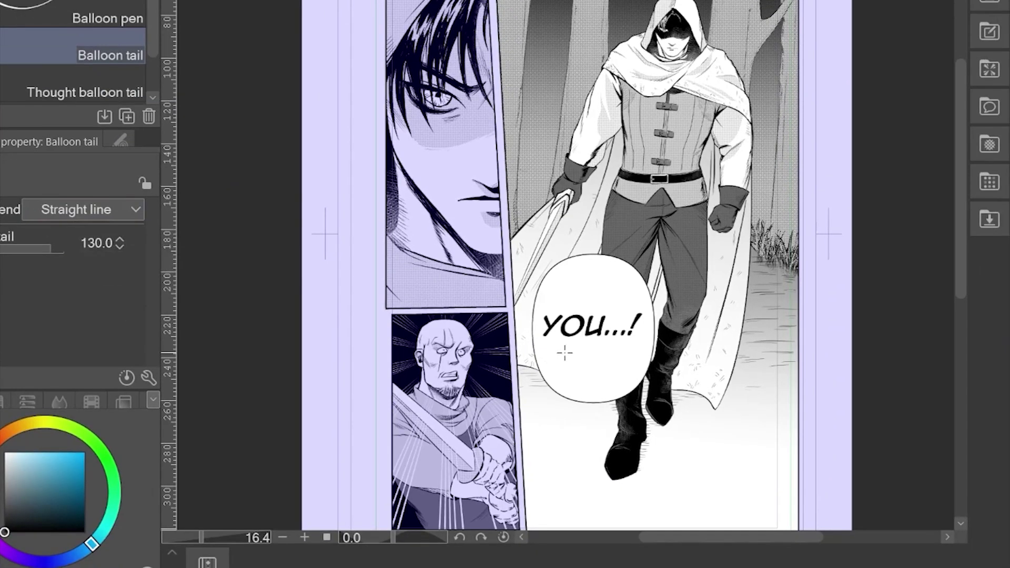
drag(507, 392, 477, 375)
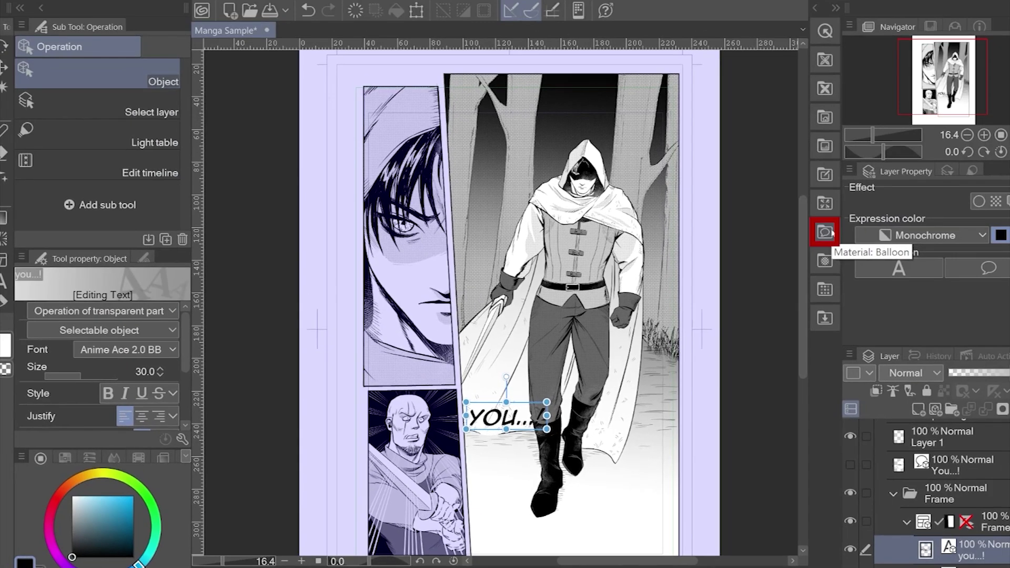
Step: Drag the Jaggy_curve_03 balloon material from the balloon library around 'YOU...!'
click(825, 232)
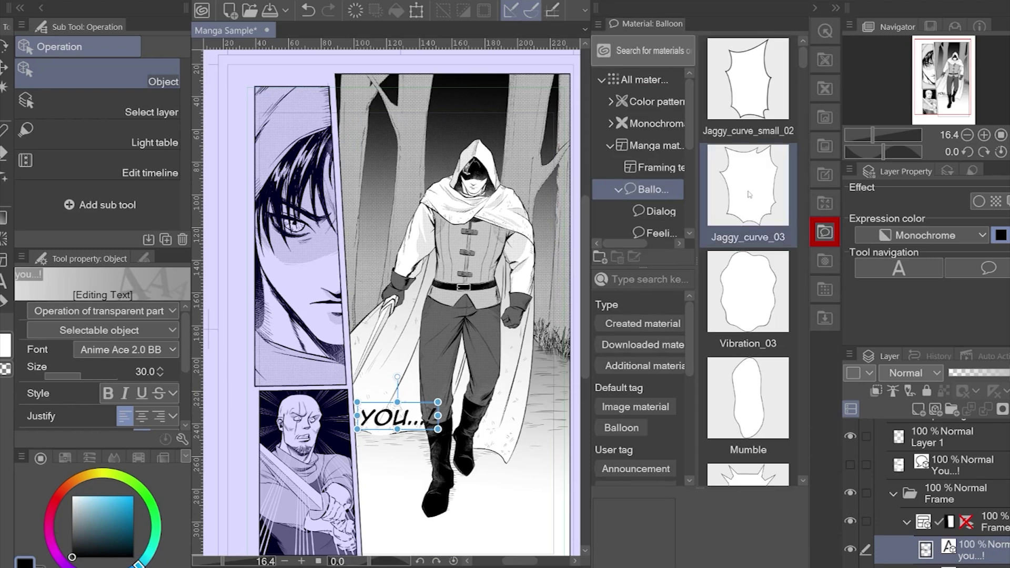
drag(749, 194, 410, 386)
drag(402, 423, 417, 419)
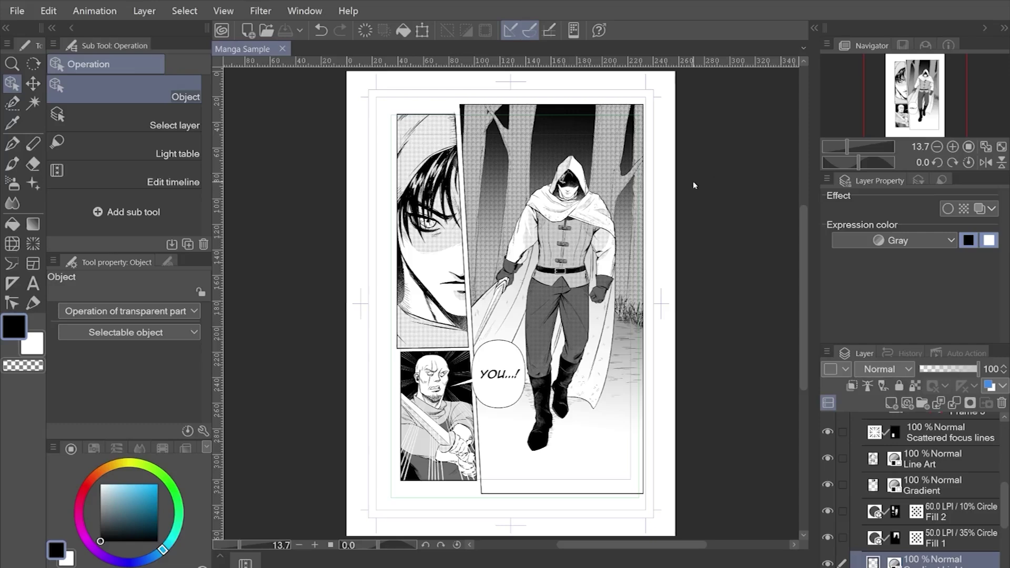
click(12, 64)
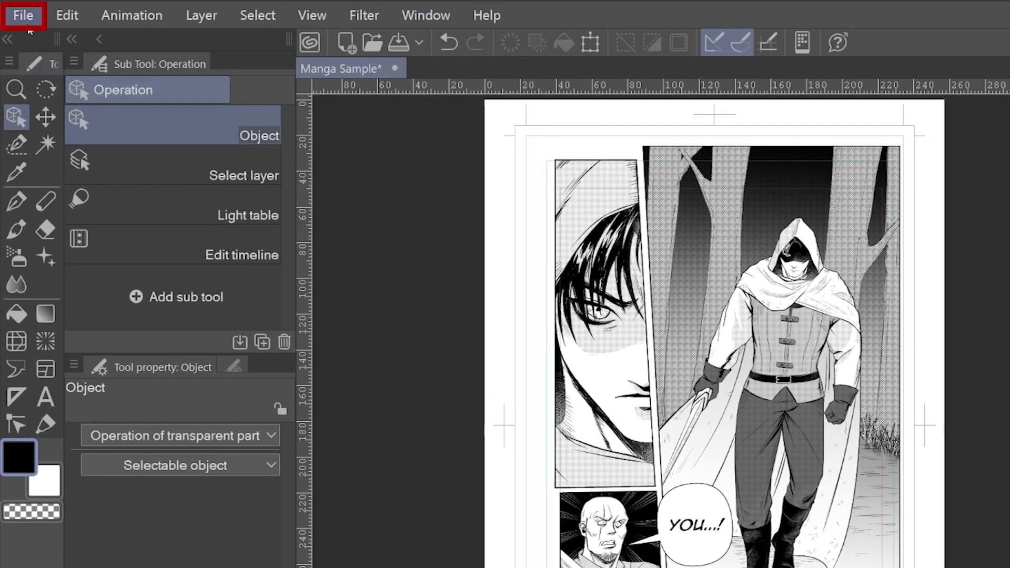
Step: Export the page as a JPEG named 'Manga Sample 001'
click(27, 25)
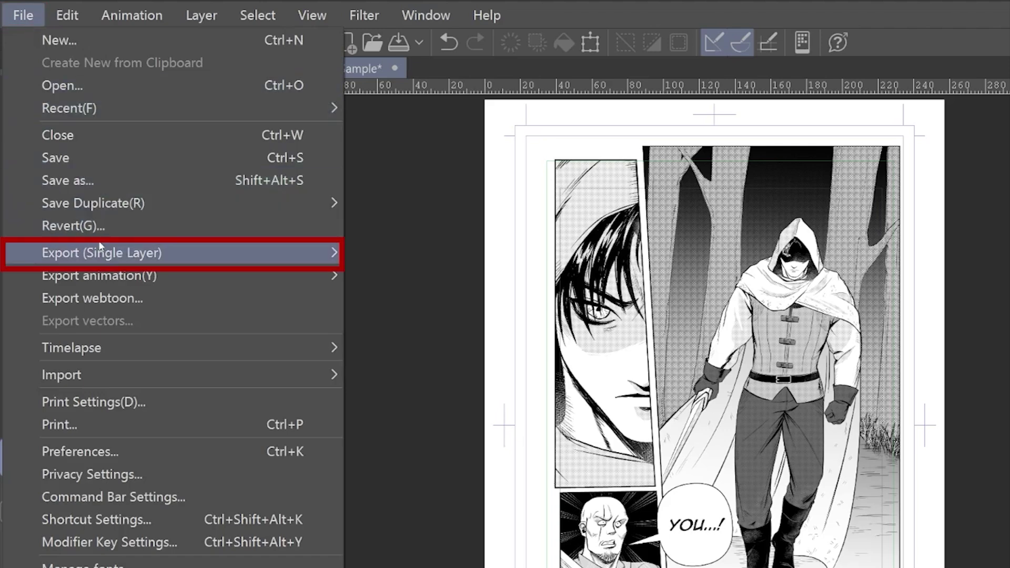
mouse_move(101, 250)
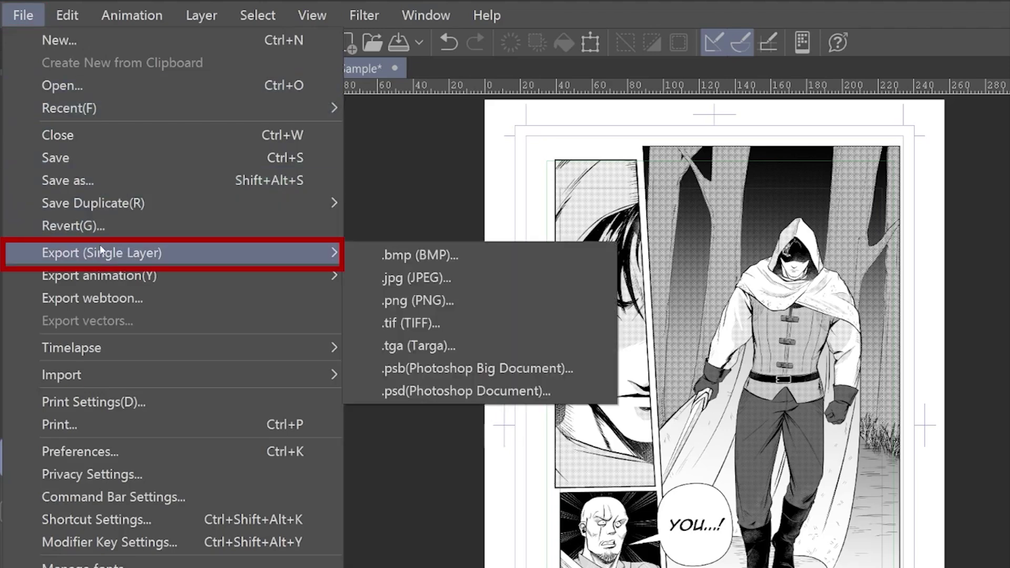
click(387, 278)
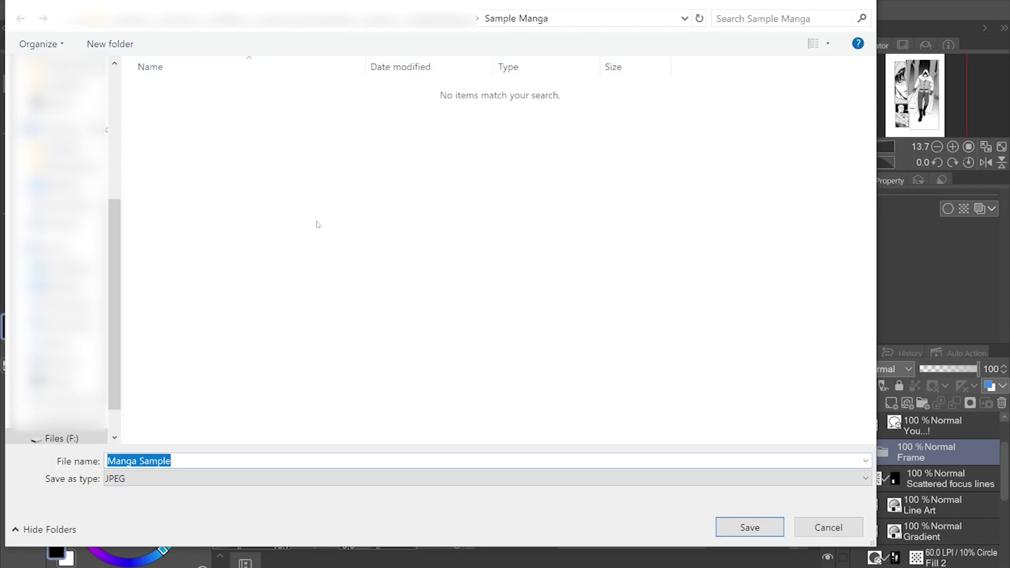
click(339, 460)
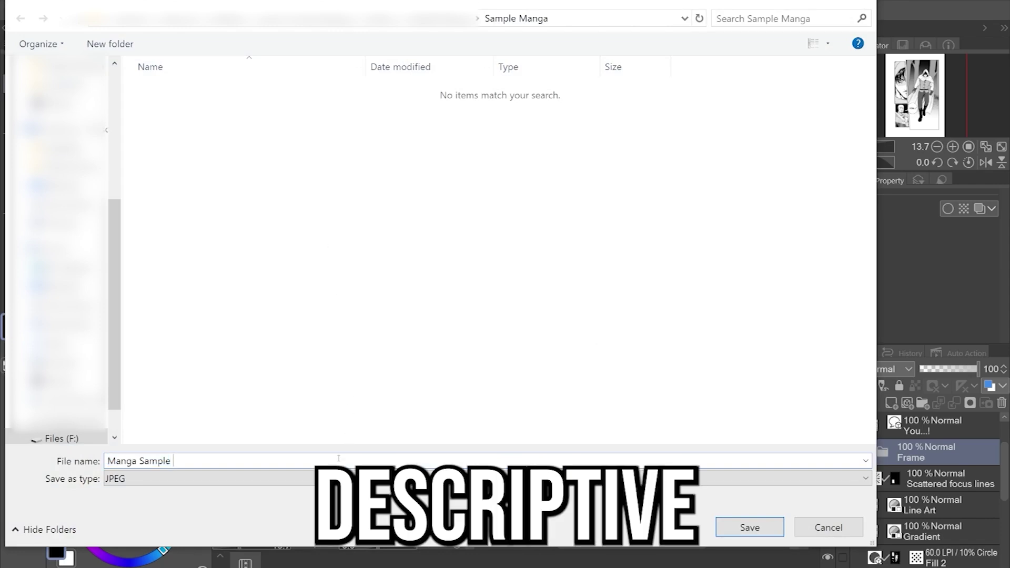
text(001)
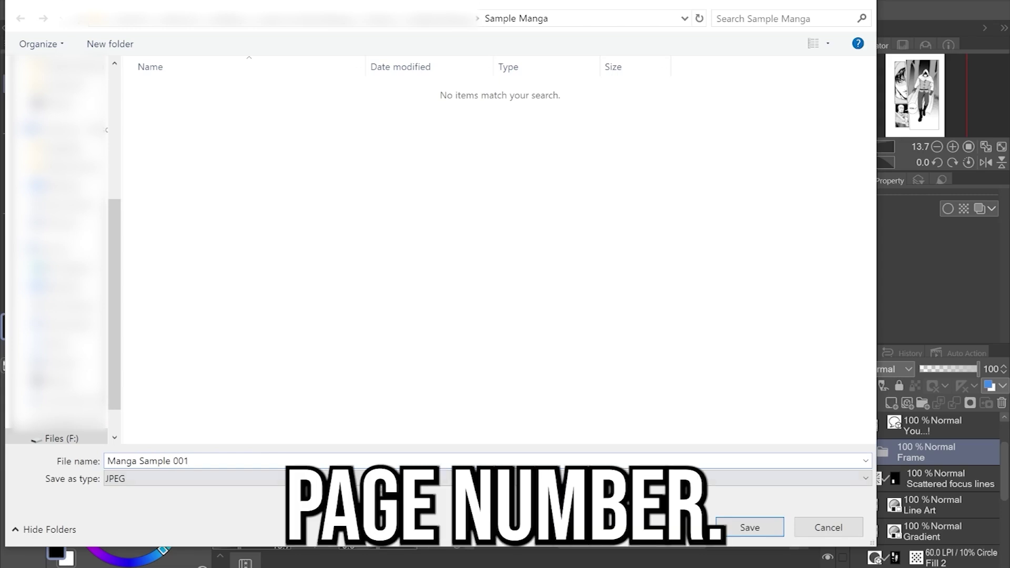
click(736, 530)
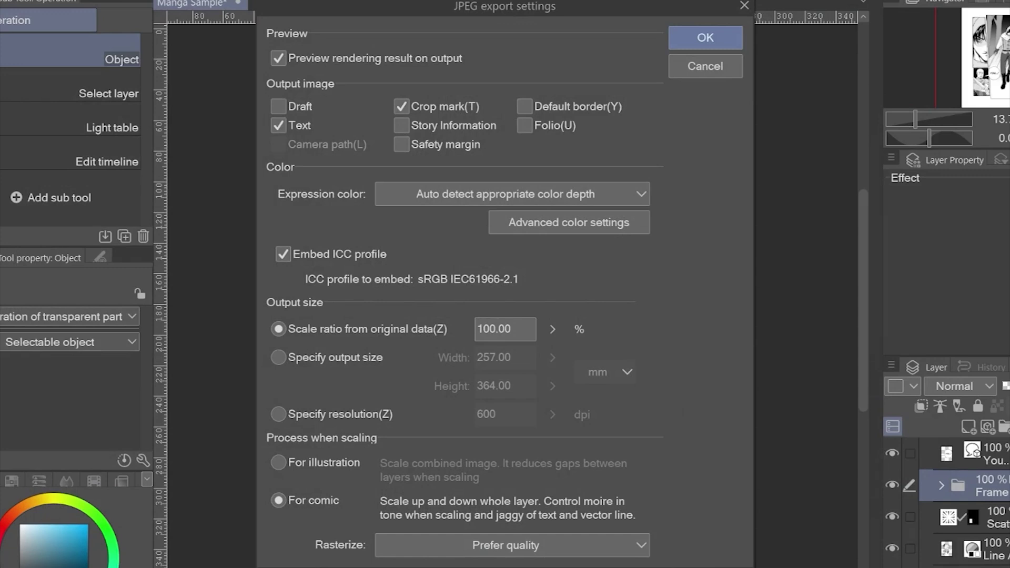
Step: In the JPEG export settings, leave out crop marks, choose Gray, and disable layer tone effects
click(402, 106)
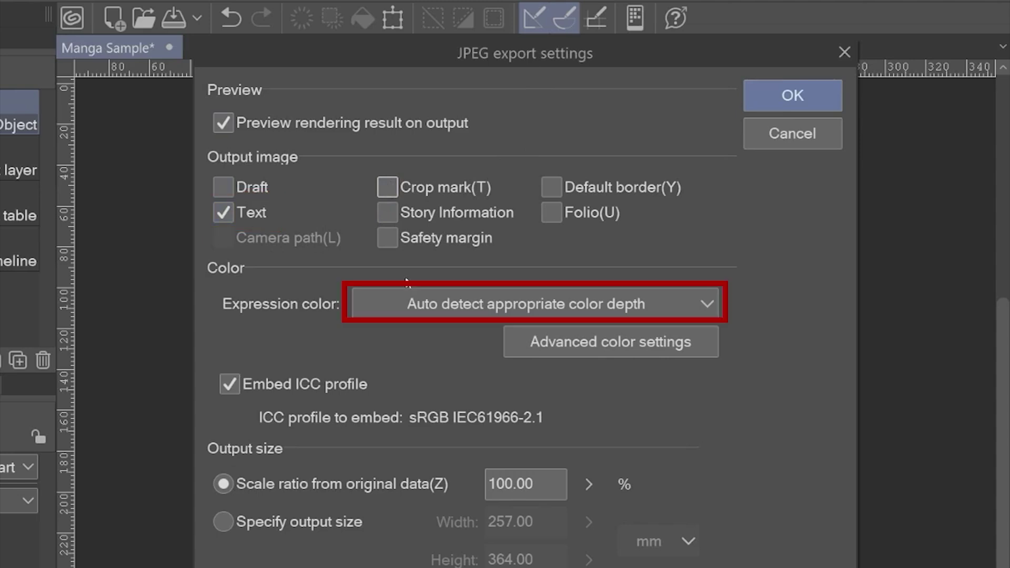
click(454, 309)
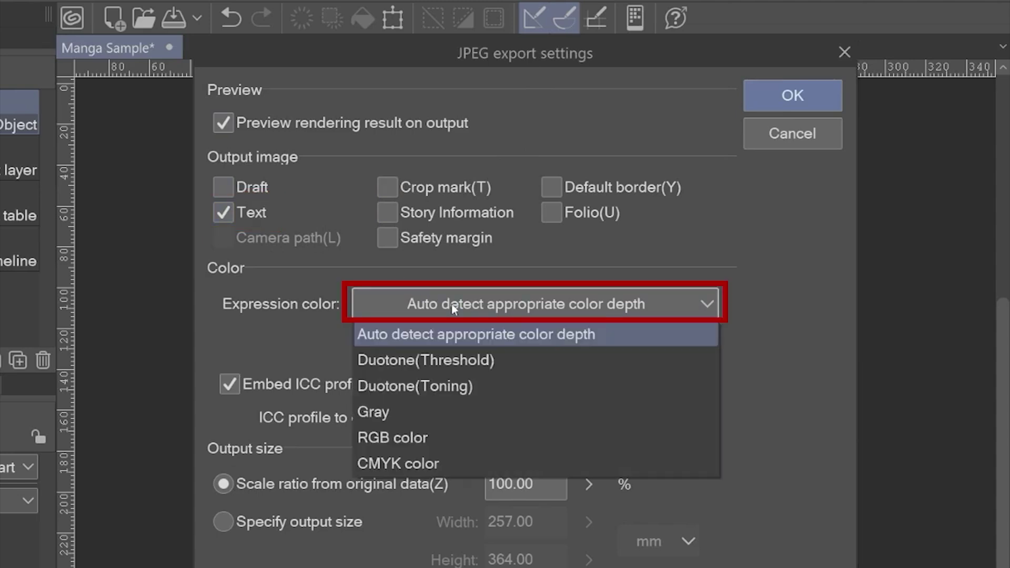
click(532, 408)
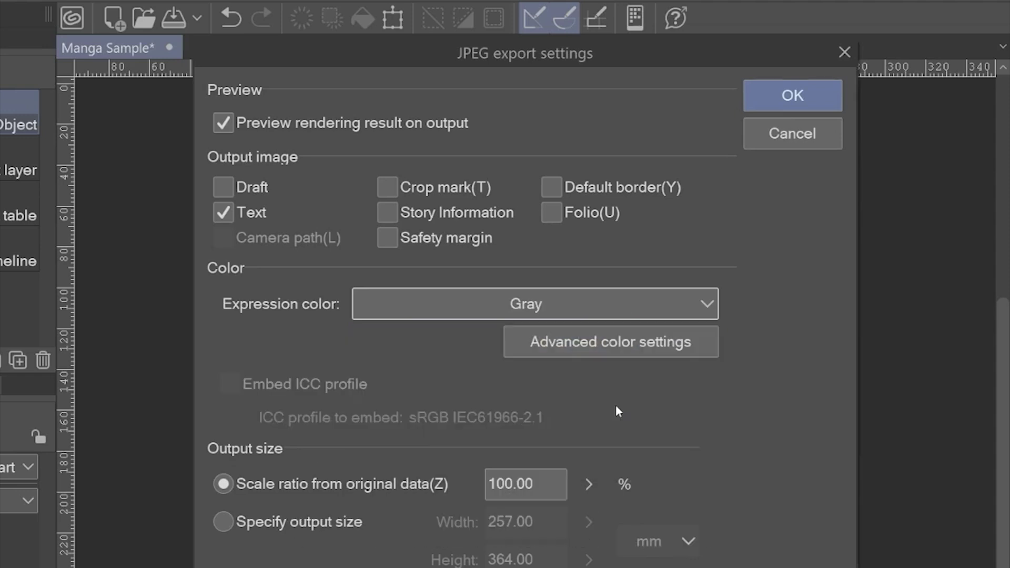
click(707, 339)
click(257, 450)
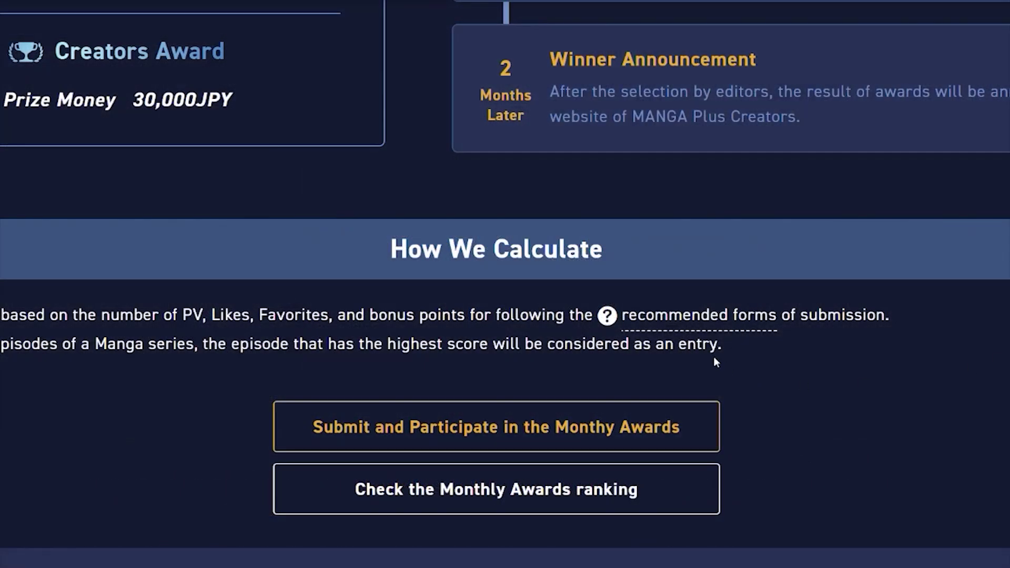
Step: Bring up the recommended submission forms info: 1,920×2,560px minimum image size, at least 8 pages
mouse_move(689, 326)
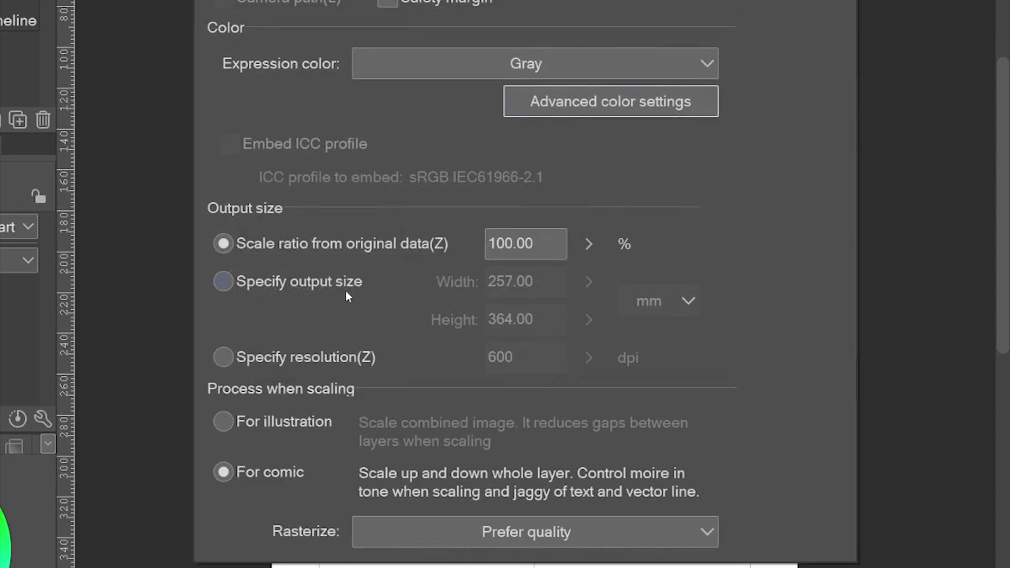
Step: Export the JPEG at the specified 257 × 364 mm output size after reviewing the preview
click(327, 285)
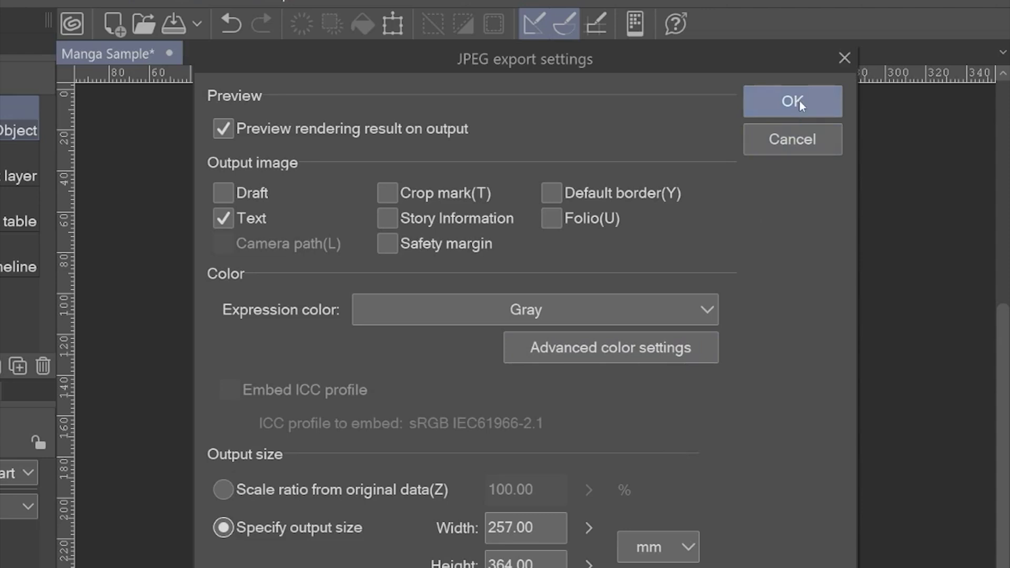
click(793, 101)
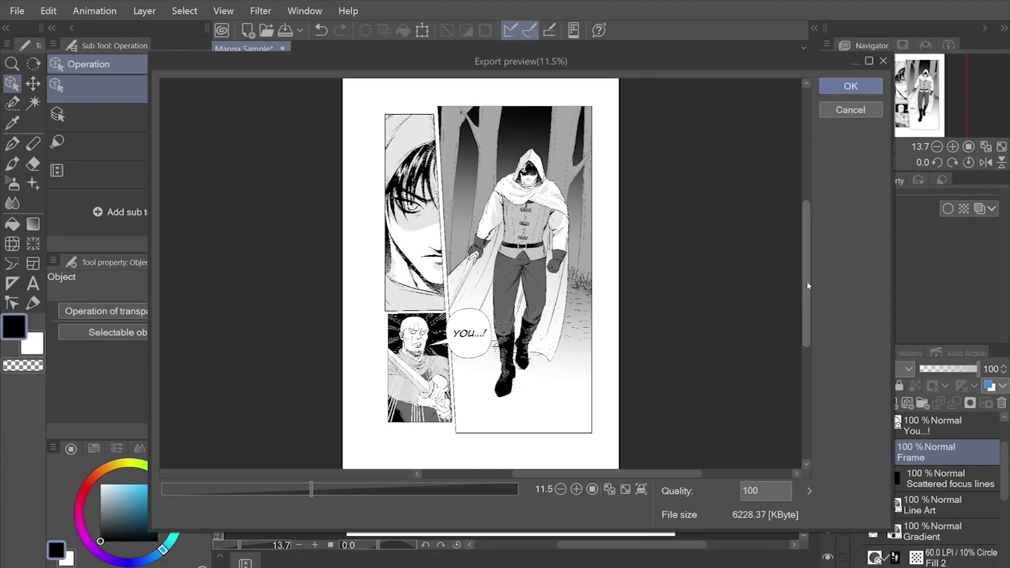
scroll(799, 299, down, 2)
scroll(800, 299, up, 2)
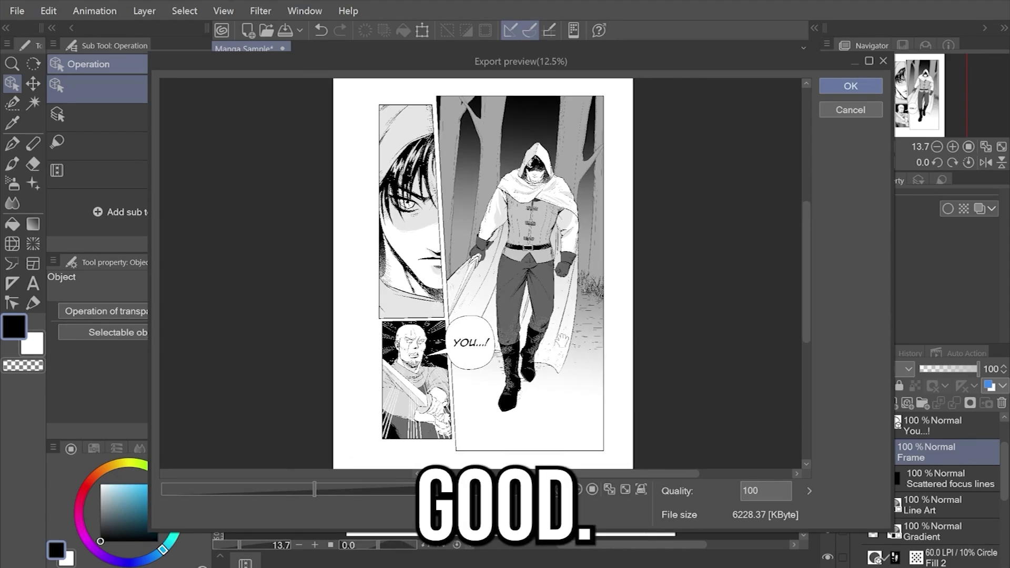
click(855, 86)
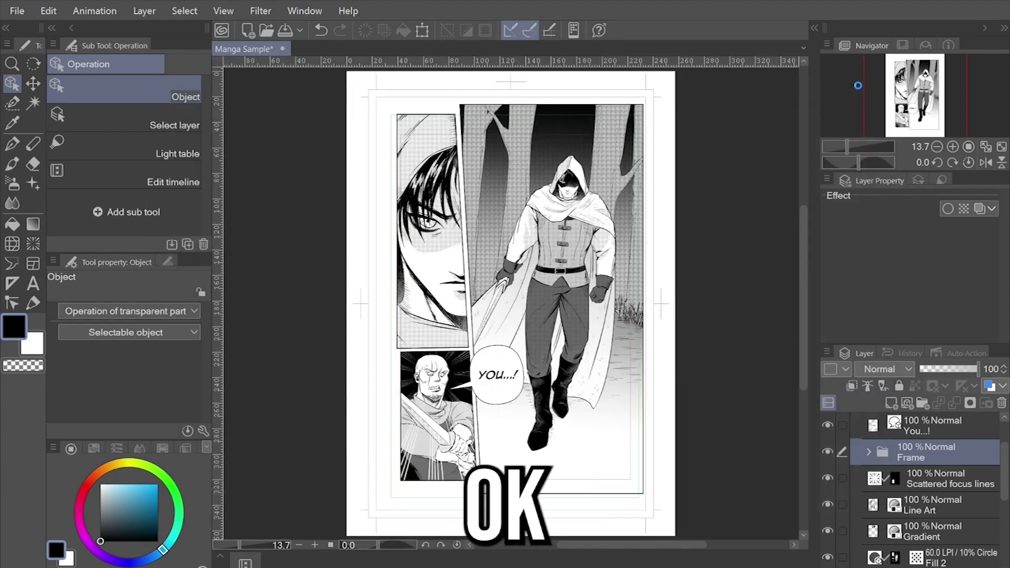